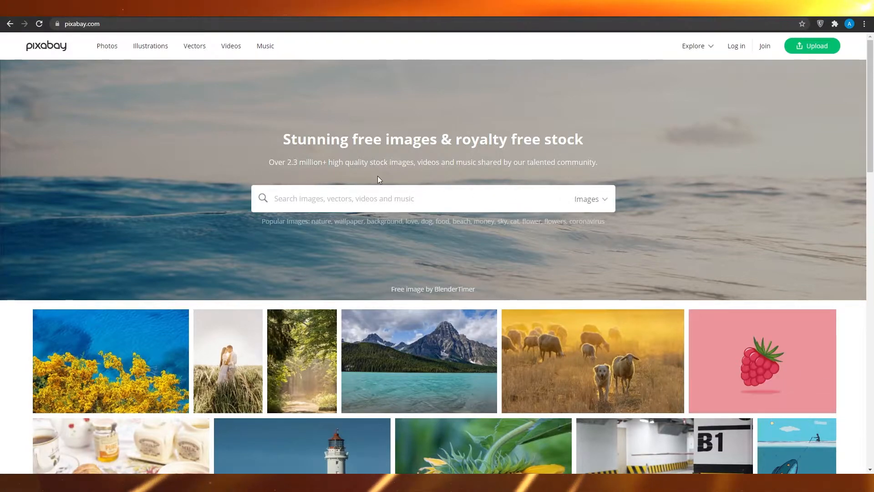
# Search Pixabay images for "meditation" and look through the results
pyautogui.click(361, 199)
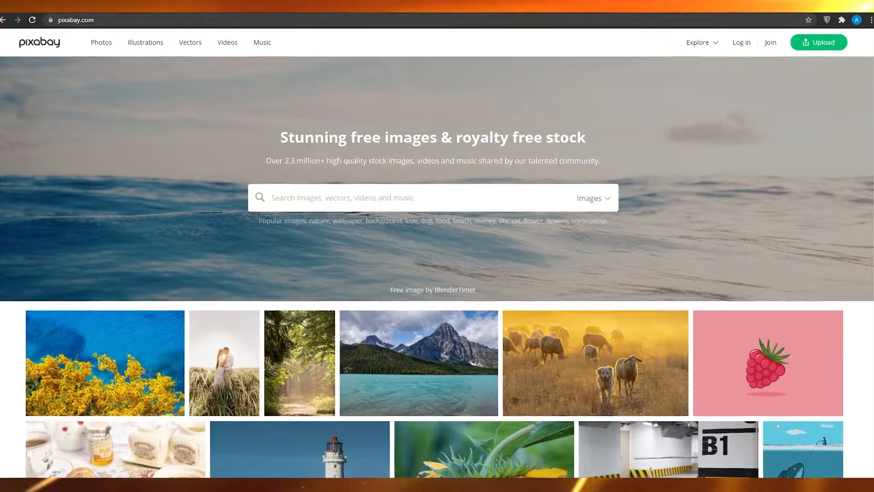
pyautogui.write('meditation')
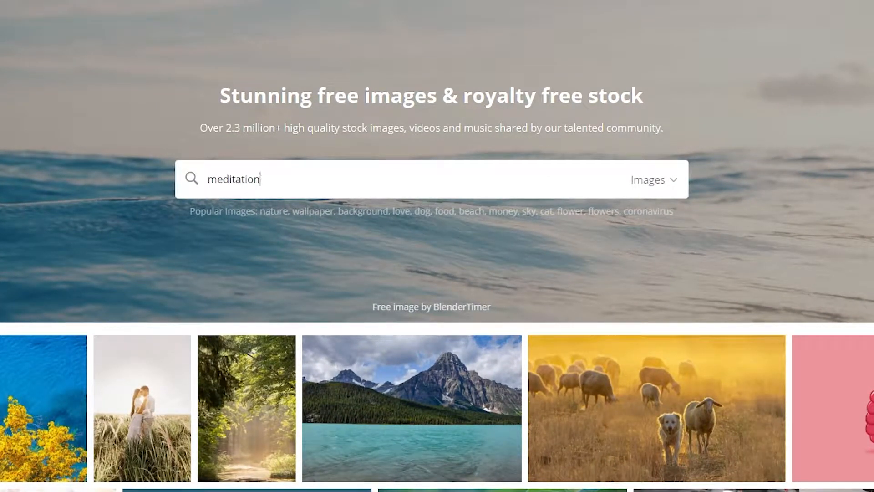
pyautogui.press('Return')
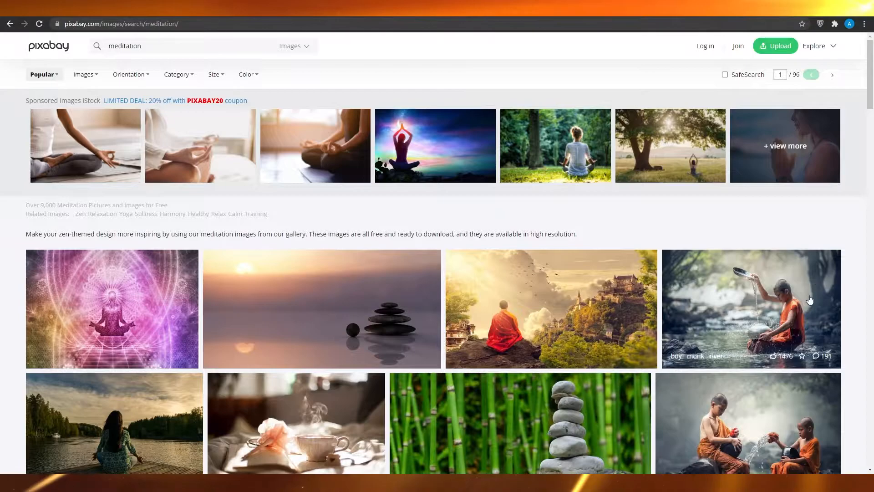
pyautogui.scroll(-9, 811, 297)
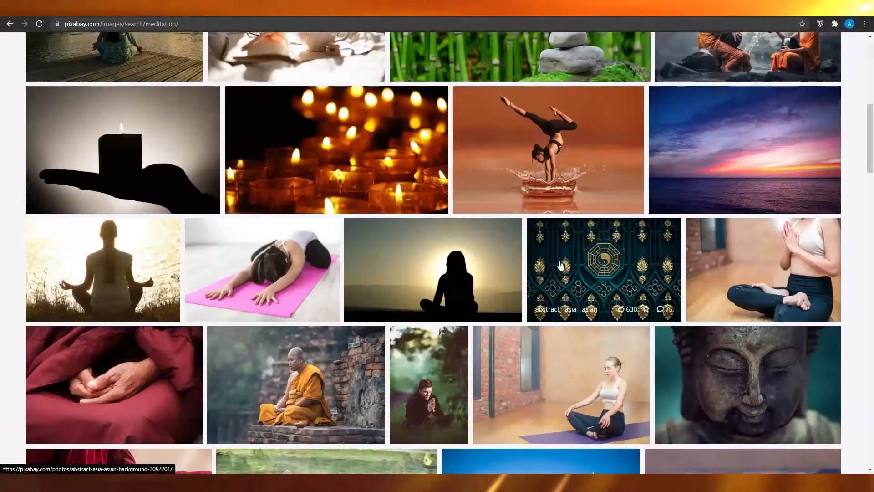
pyautogui.scroll(9, 561, 265)
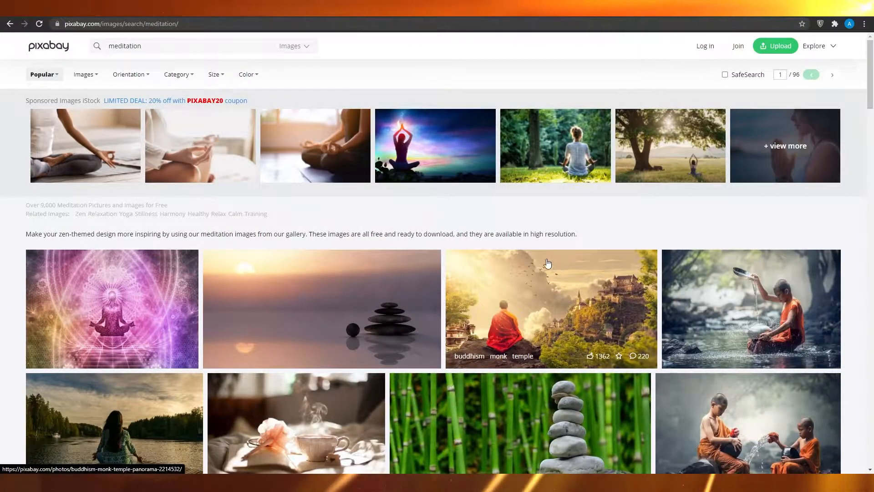
# Switch the meditation search from images to videos and browse the free clips
pyautogui.click(304, 54)
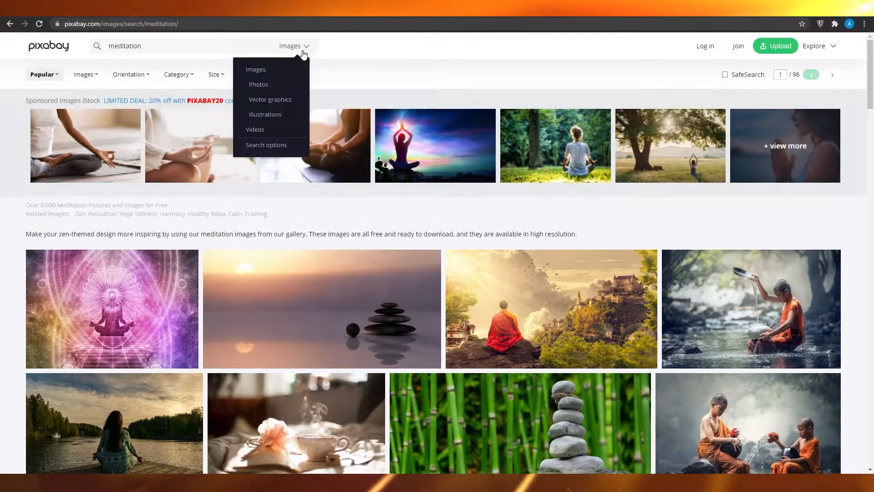
pyautogui.click(255, 130)
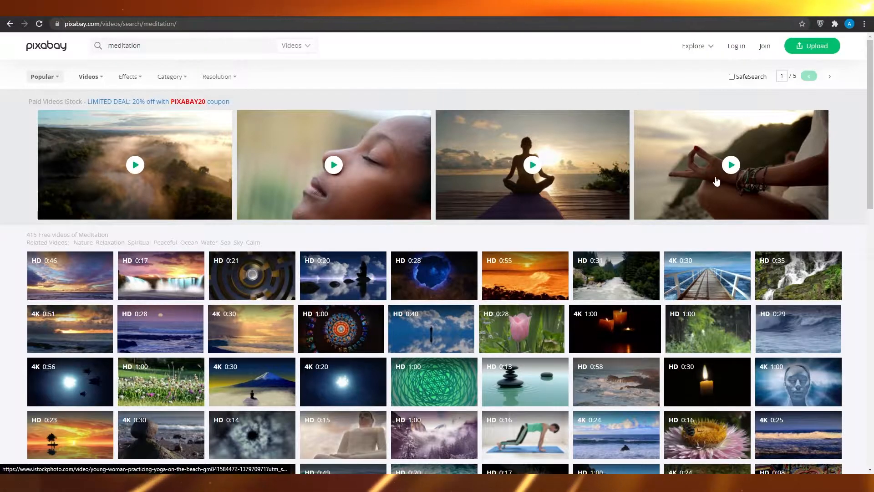
pyautogui.scroll(-3, 357, 312)
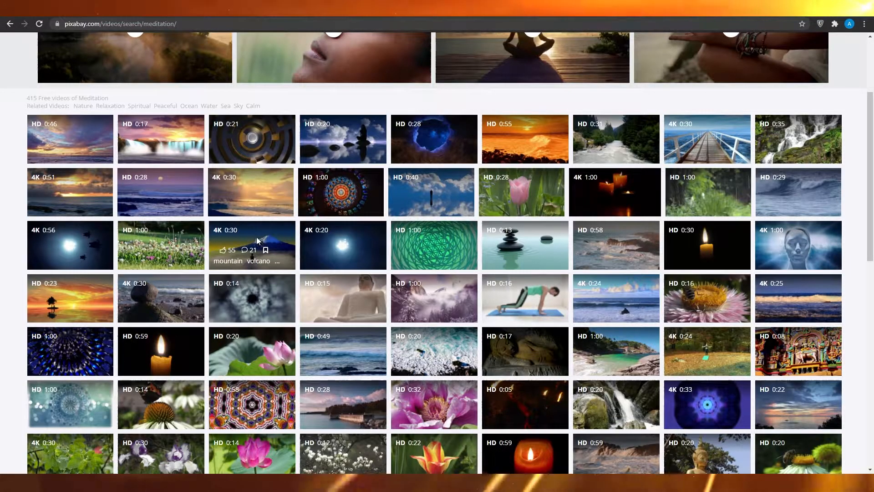
# Open the video results for the "mountain" tag of the volcano clip and browse them
pyautogui.click(225, 261)
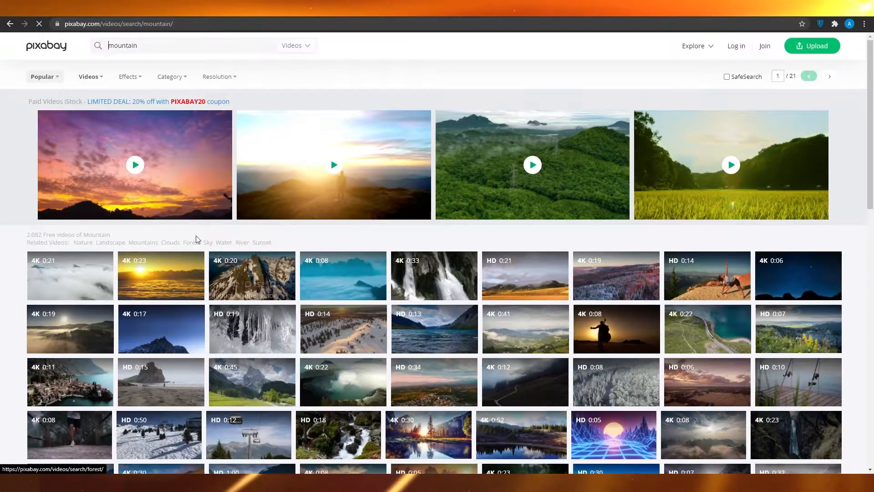
pyautogui.scroll(-3, 201, 233)
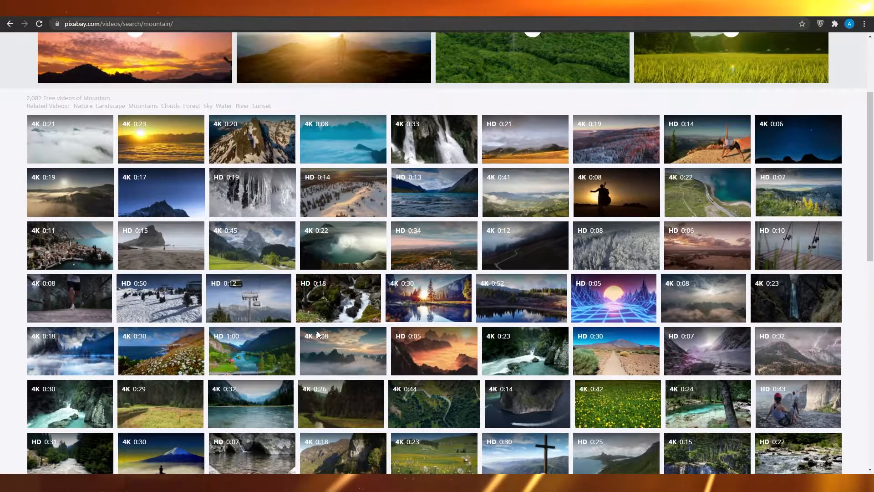
pyautogui.scroll(3, 319, 336)
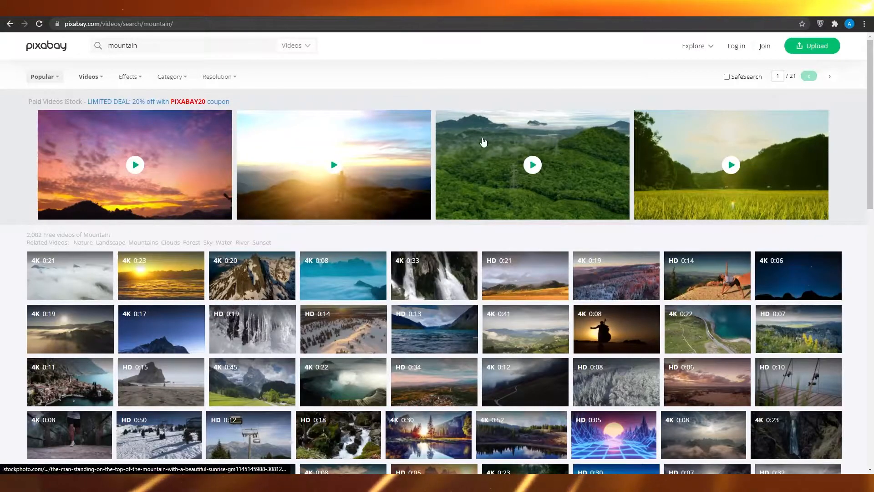
# Open the sponsored iStock clip of a man on a mountain at sunrise, and return to the Pixabay meditation videos
pyautogui.click(330, 169)
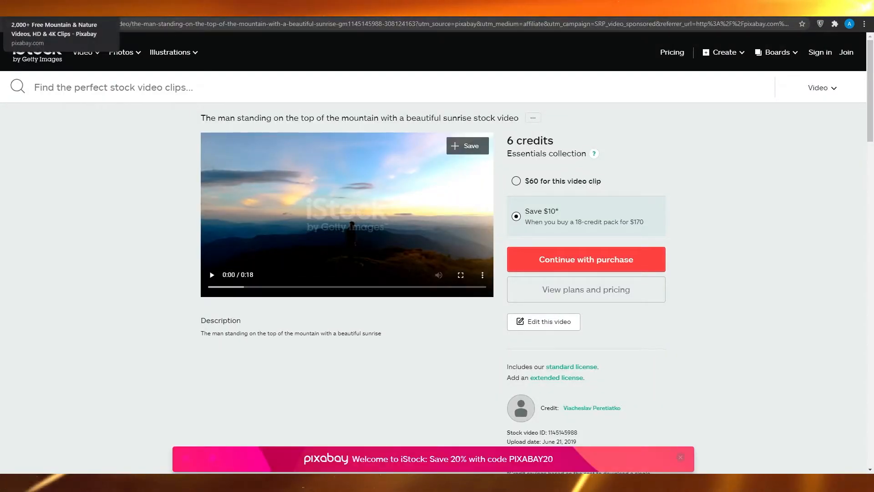
pyautogui.click(59, 8)
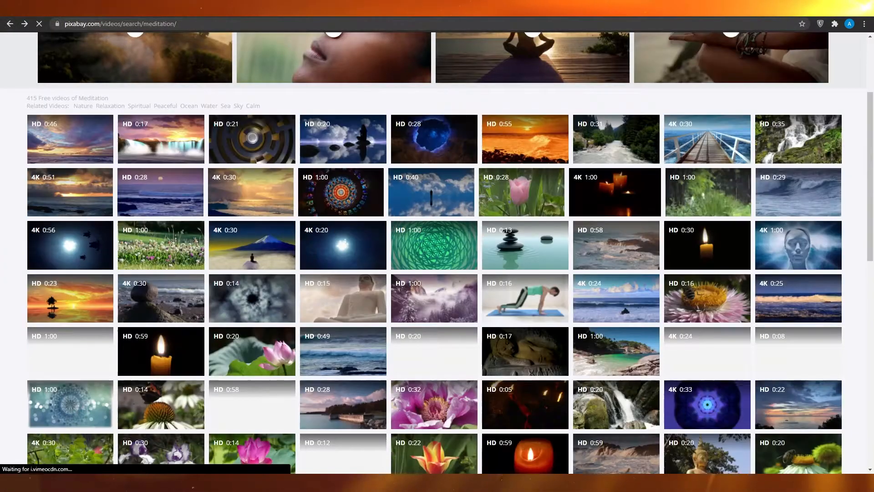
pyautogui.scroll(3, 331, 251)
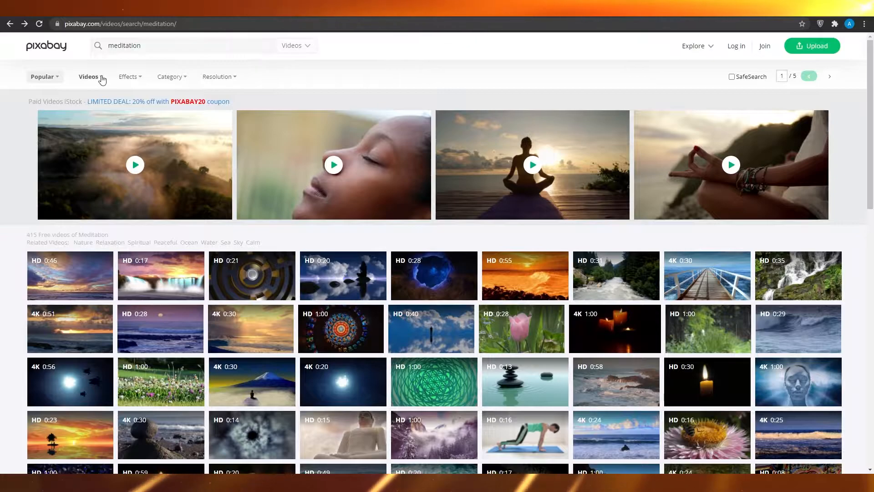
pyautogui.click(52, 79)
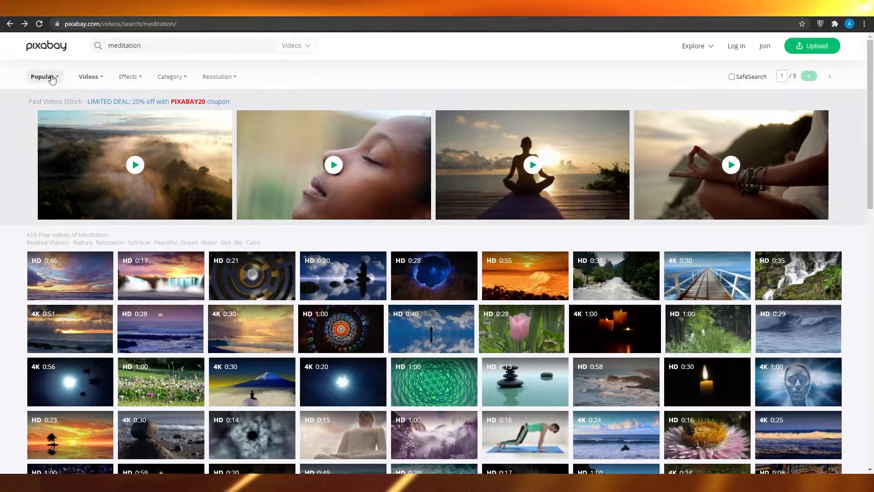
# Open the "sunset" tag of a mountain clip among the meditation videos and browse the sunset footage
pyautogui.scroll(-6, 441, 178)
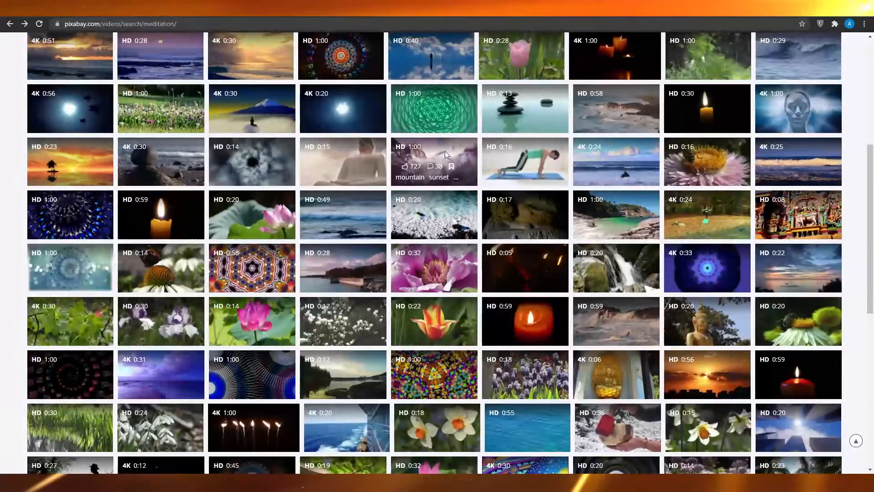
pyautogui.click(434, 178)
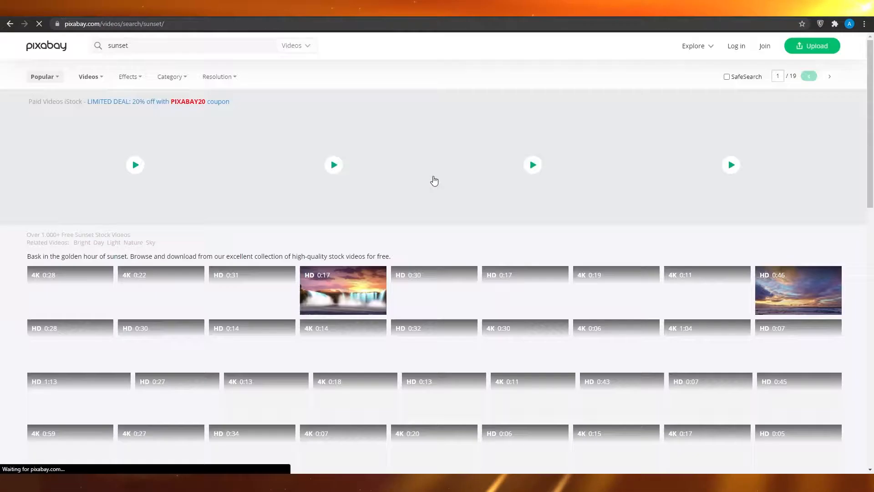
pyautogui.scroll(-10, 431, 185)
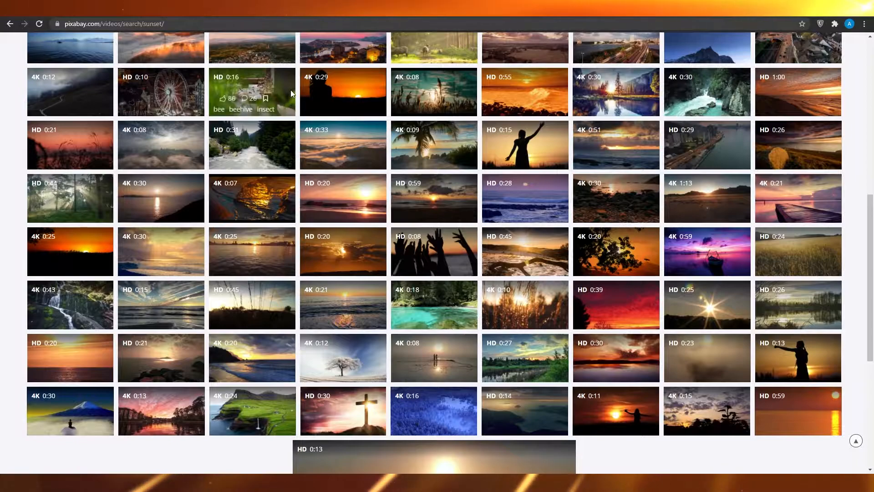
# Browse the videos under the "beehive" tag of the bee clip, and go back to the sunset results
pyautogui.click(245, 108)
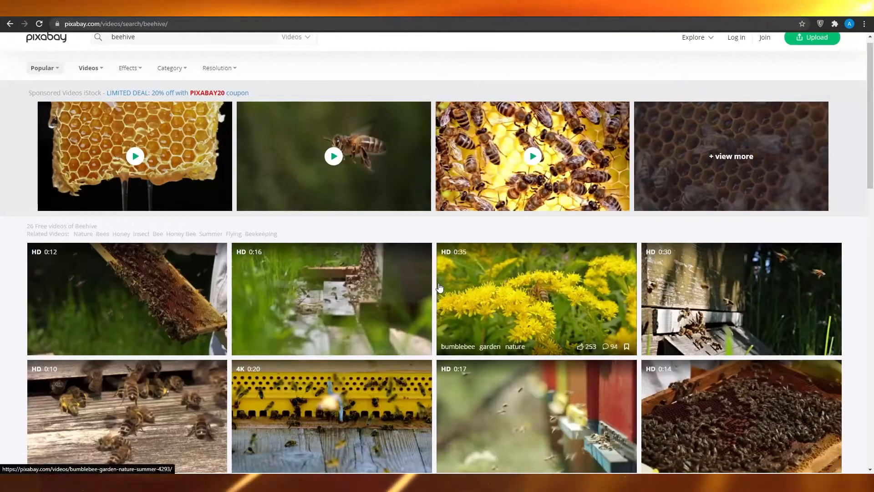
pyautogui.scroll(-5, 479, 290)
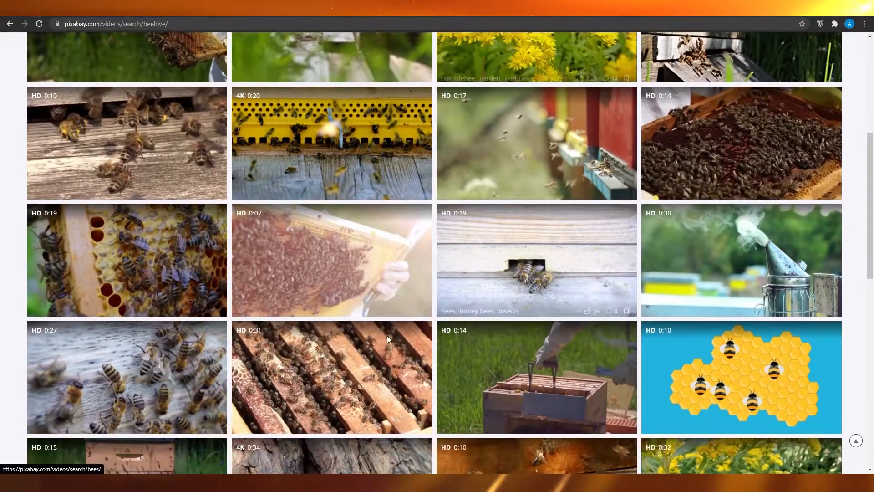
pyautogui.scroll(8, 479, 410)
pyautogui.hotkey('alt', 'Left')
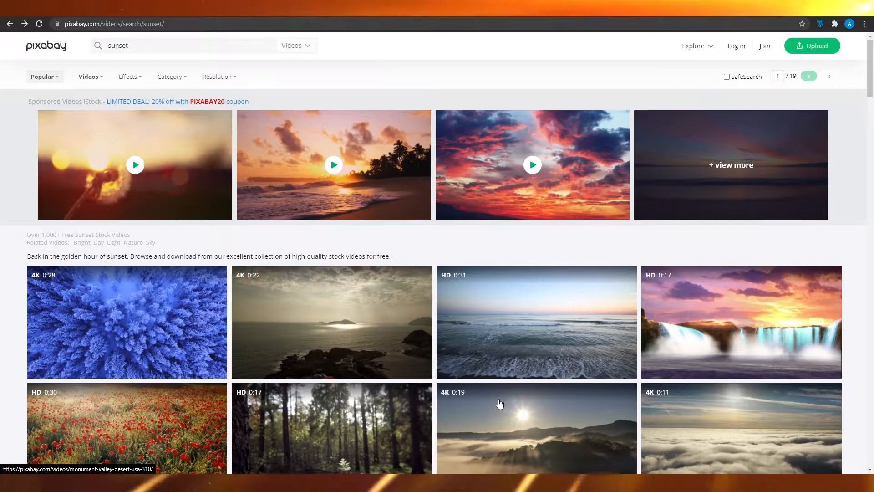
pyautogui.click(90, 79)
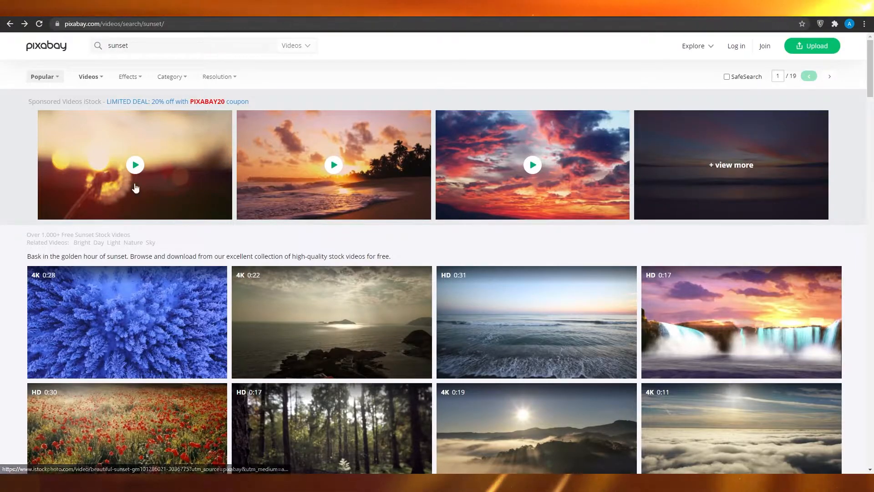
# Go to the pexels.com website
pyautogui.click(159, 23)
pyautogui.write('pexels.com')
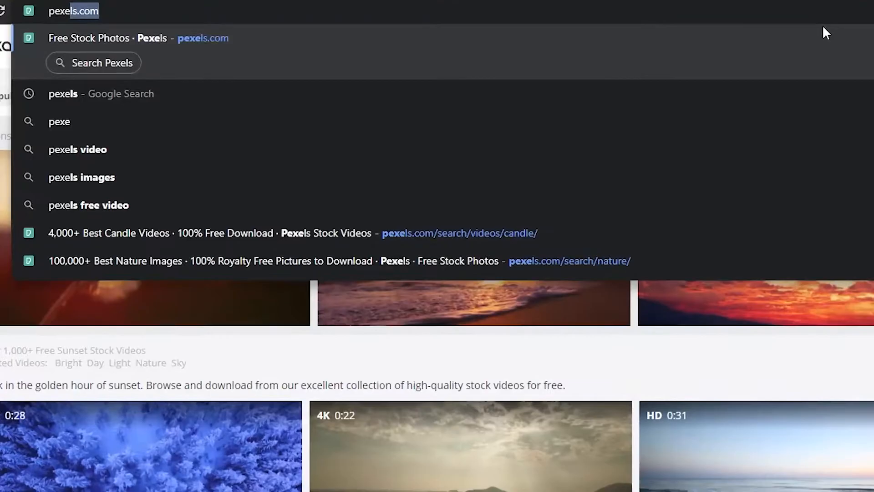
pyautogui.press('Return')
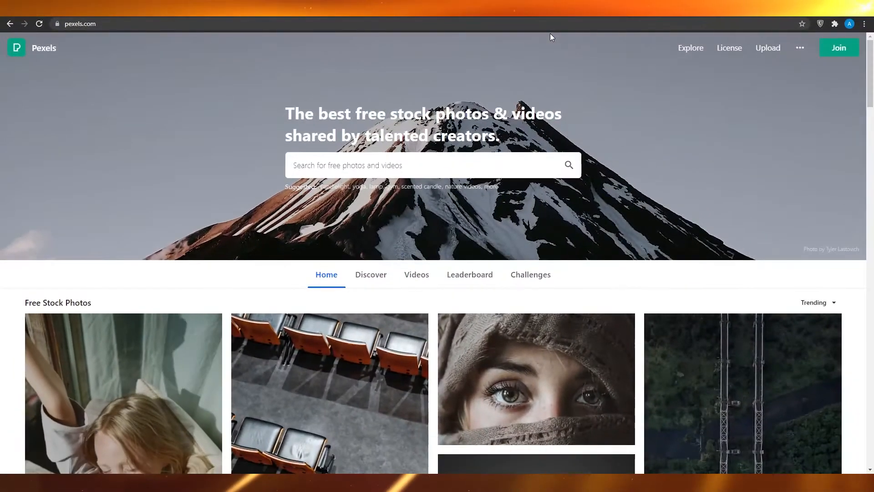
# Search Pexels for "relaxing" and look over the photo results
pyautogui.click(361, 168)
pyautogui.write('relaxing')
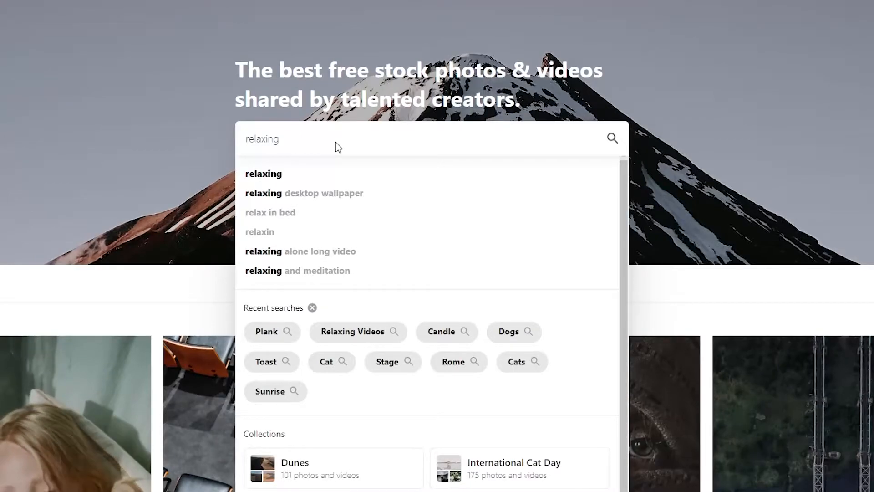
pyautogui.press('Return')
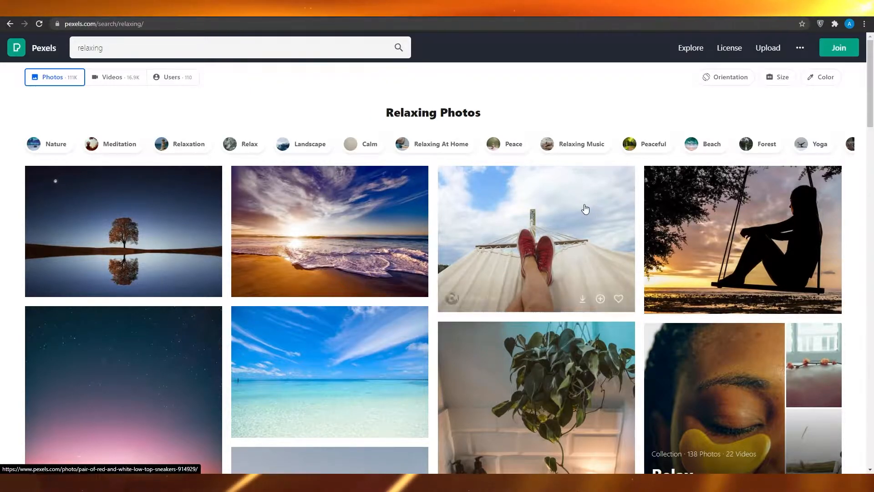
pyautogui.scroll(-7, 565, 212)
pyautogui.scroll(7, 541, 217)
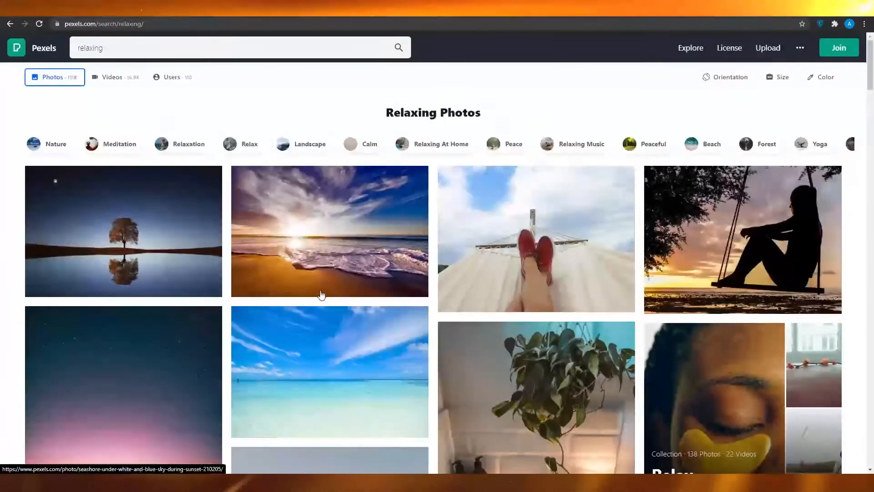
# Show the video results for the relaxing search and browse the available clips
pyautogui.click(101, 78)
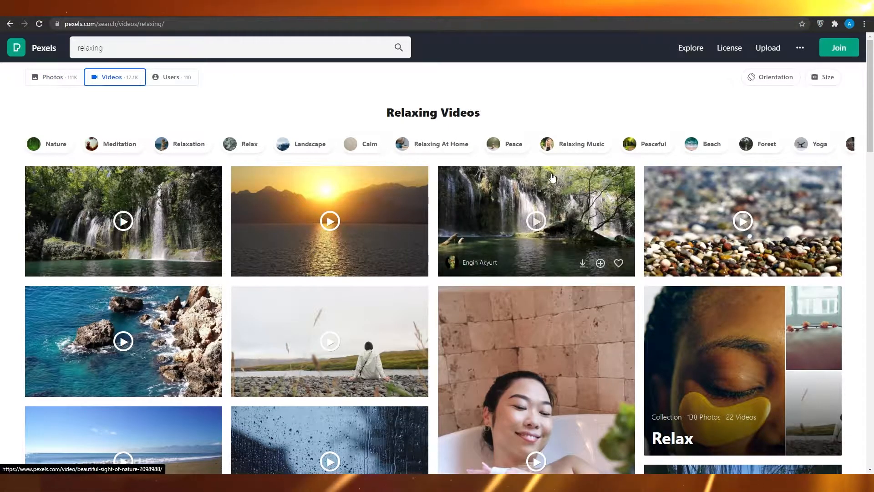
pyautogui.scroll(-3, 546, 180)
pyautogui.scroll(-12, 554, 181)
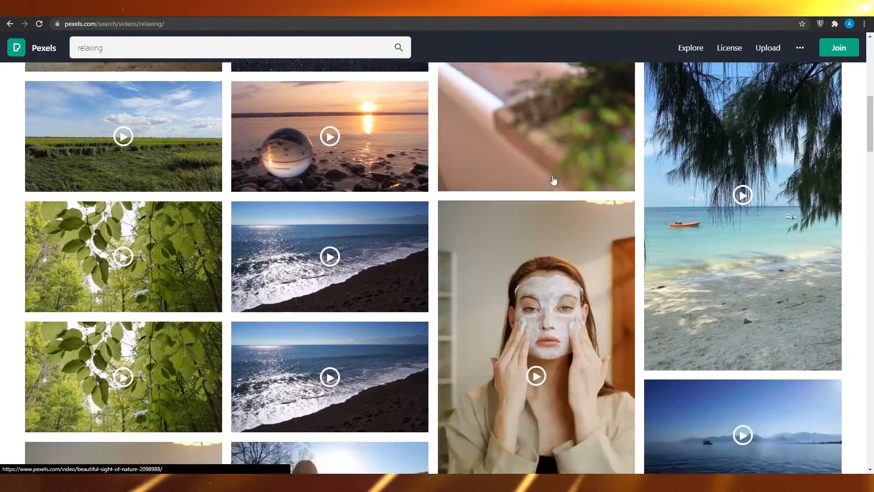
pyautogui.scroll(6, 376, 309)
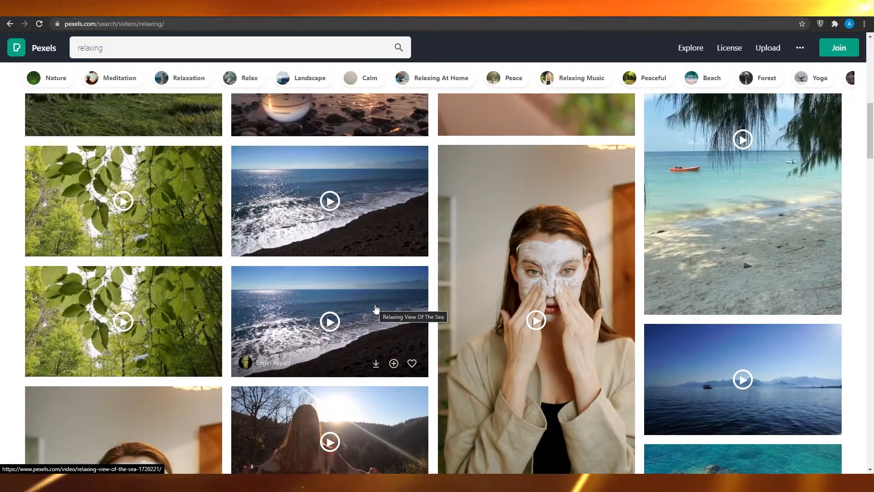
pyautogui.scroll(3, 375, 308)
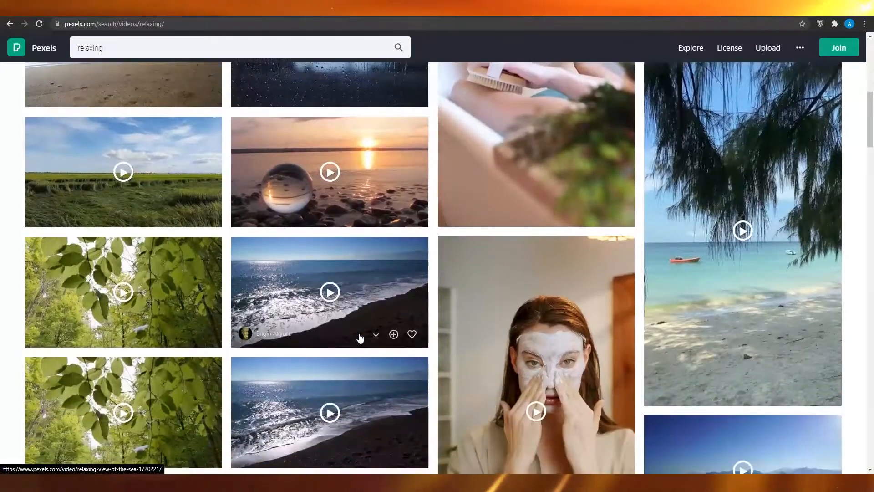
pyautogui.scroll(3, 321, 358)
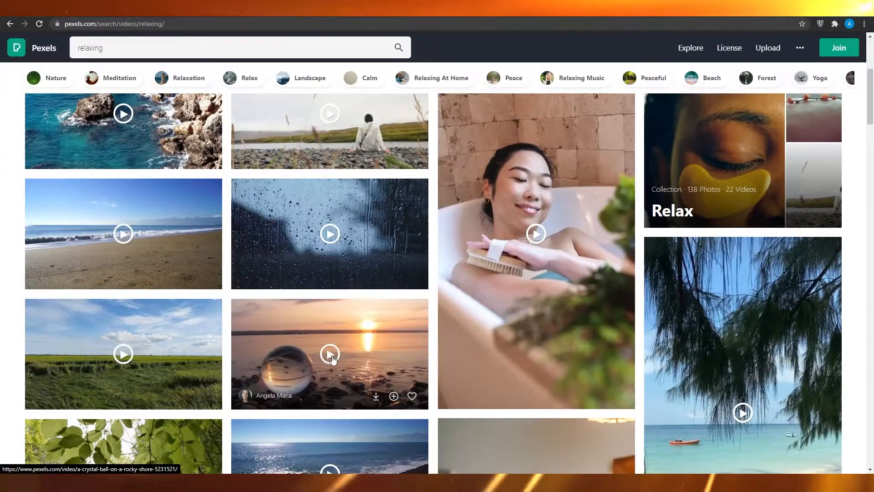
# Preview the clip of a crystal ball on a rocky shore, and close it to return to the relaxing videos
pyautogui.click(332, 357)
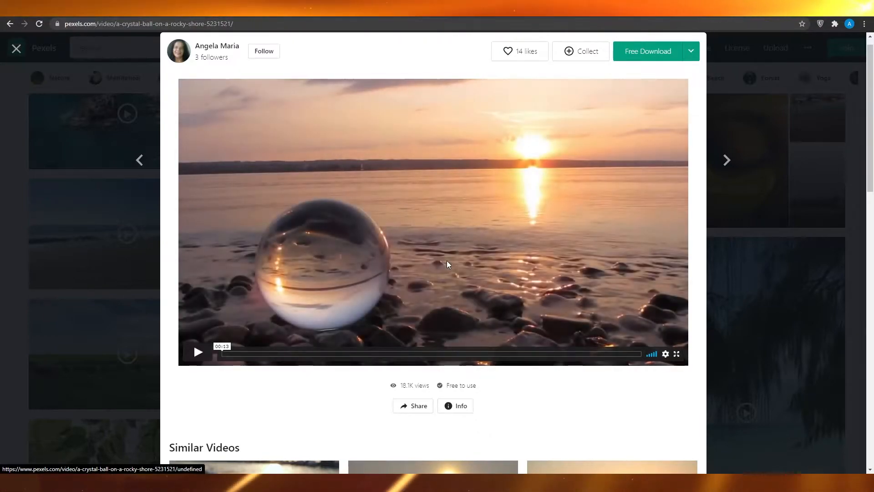
pyautogui.click(447, 264)
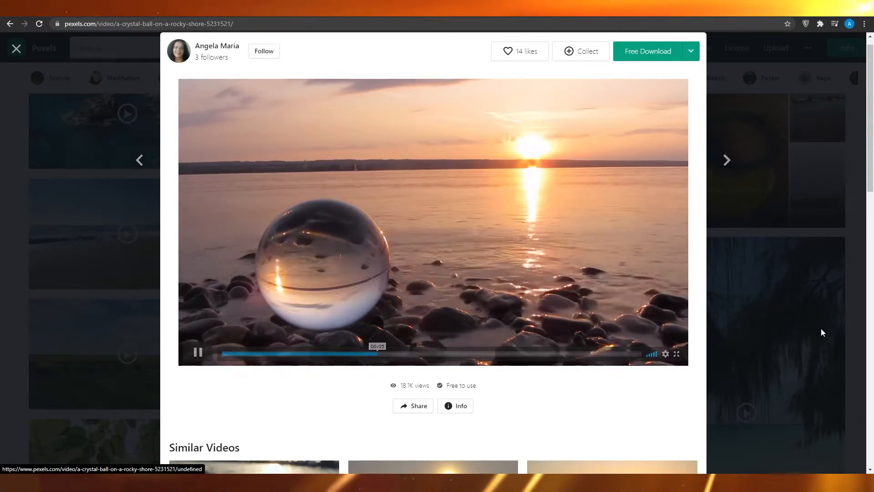
pyautogui.click(140, 332)
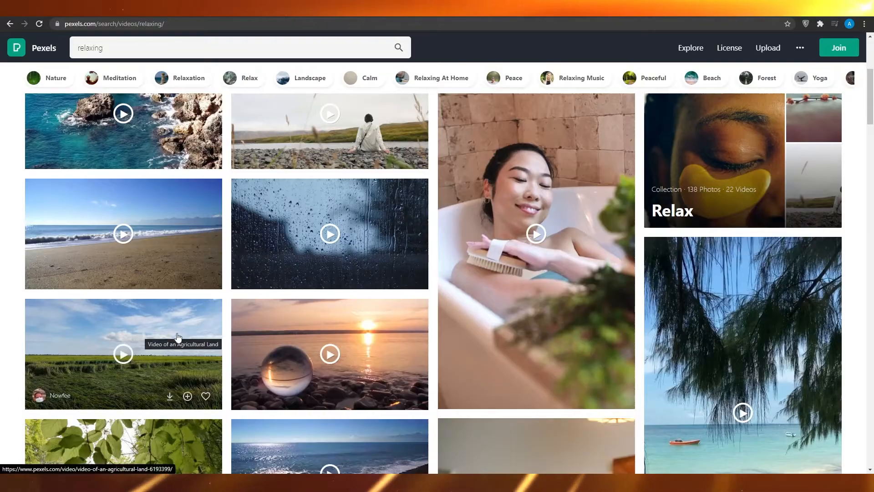
# Download the clip of rain water sliding down a window and save production ID_5197762.mp4 in the Projects folder
pyautogui.click(333, 233)
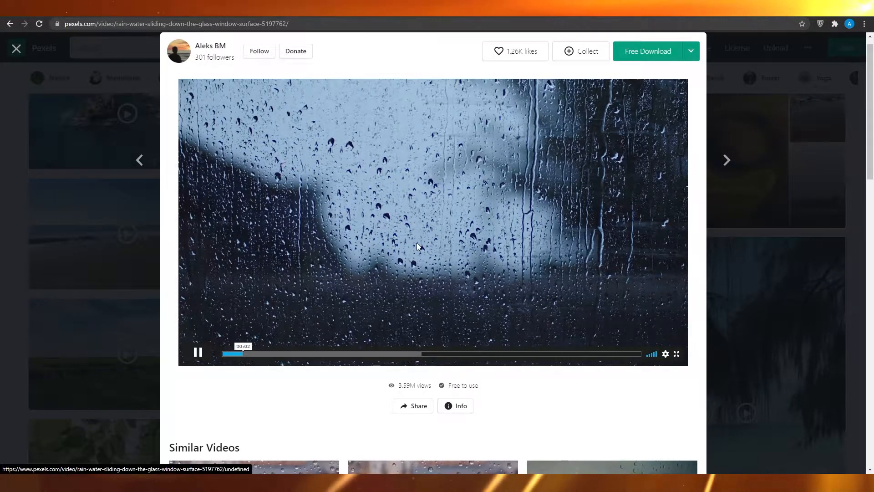
pyautogui.click(661, 53)
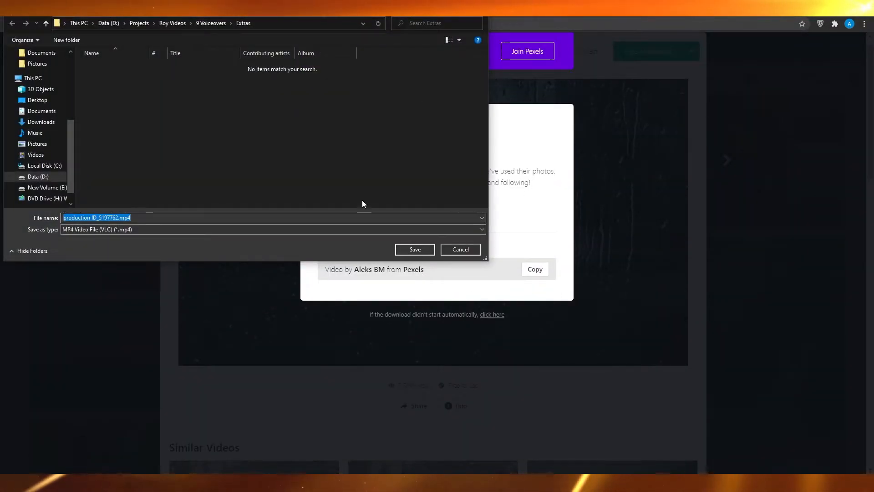
pyautogui.click(139, 23)
pyautogui.click(415, 249)
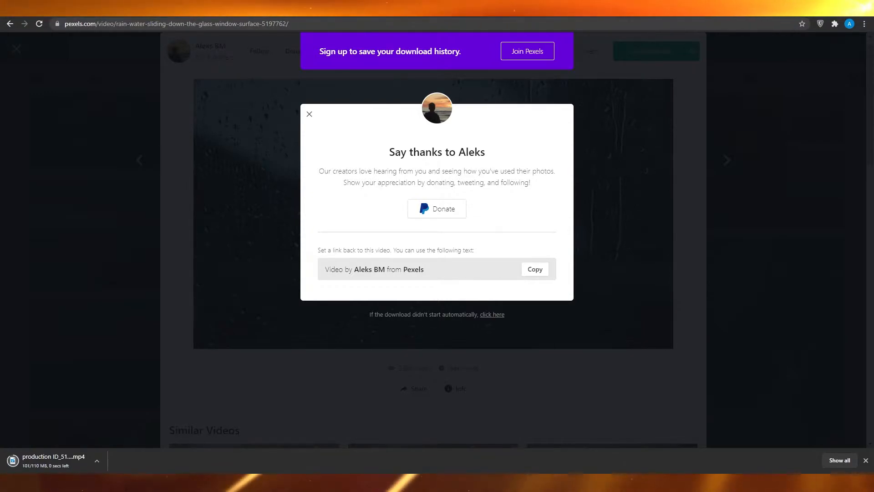
# Search Google for "youtube audio library" in a new tab and open the YouTube Audio library
pyautogui.hotkey('ctrl', 't')
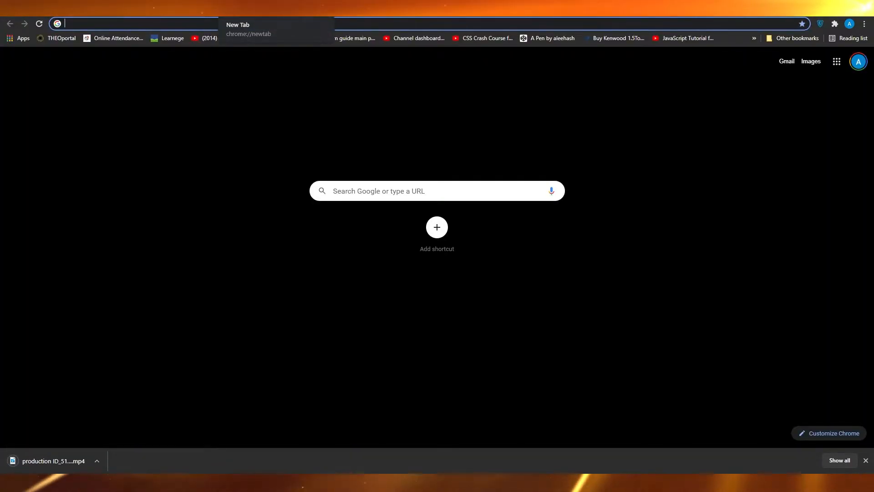
pyautogui.write('youtube au')
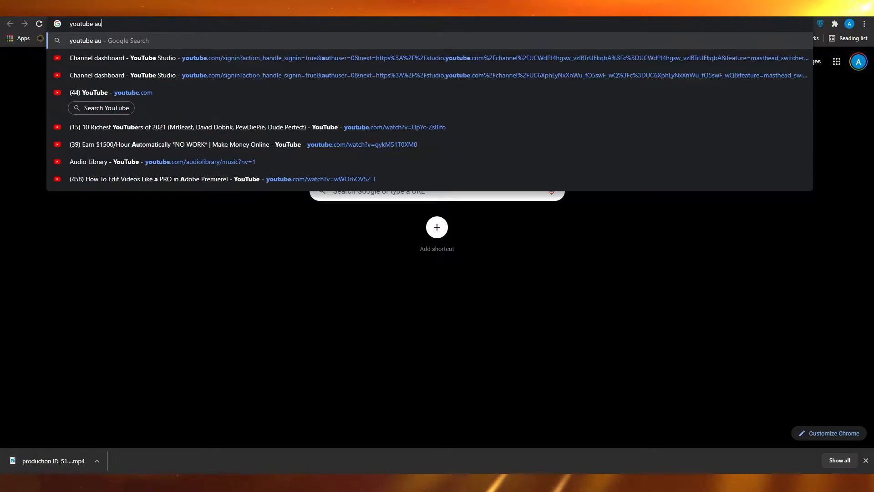
pyautogui.write('dio library')
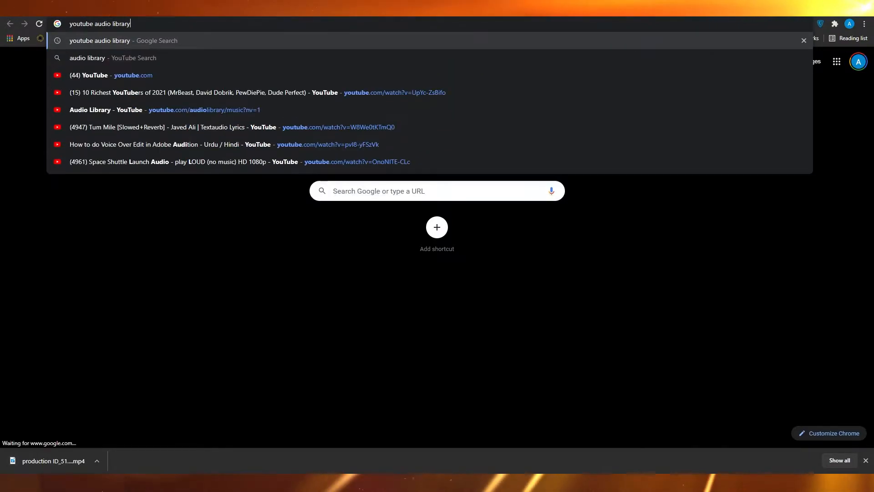
pyautogui.press('Return')
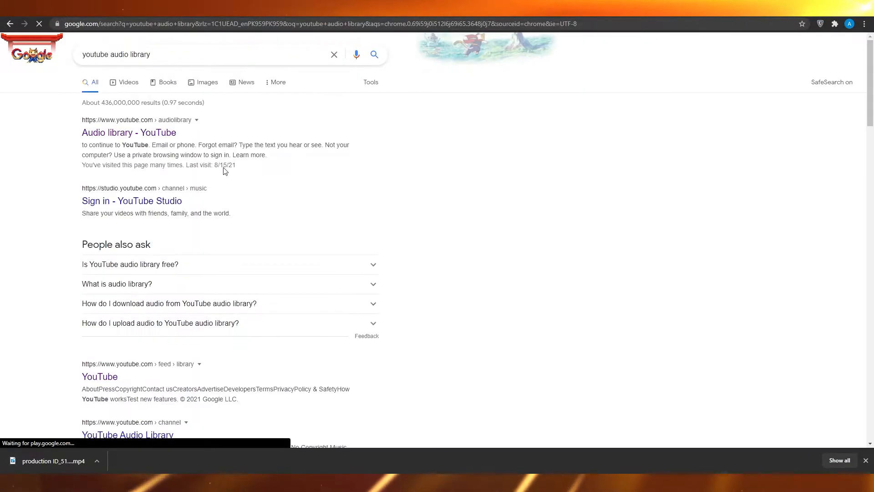
pyautogui.click(162, 137)
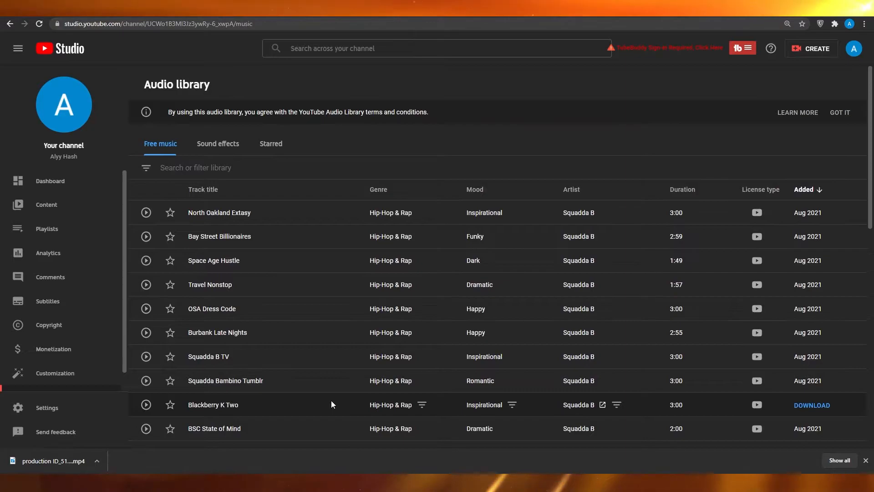
# Filter the free music in the audio library by "relaxing"
pyautogui.click(246, 166)
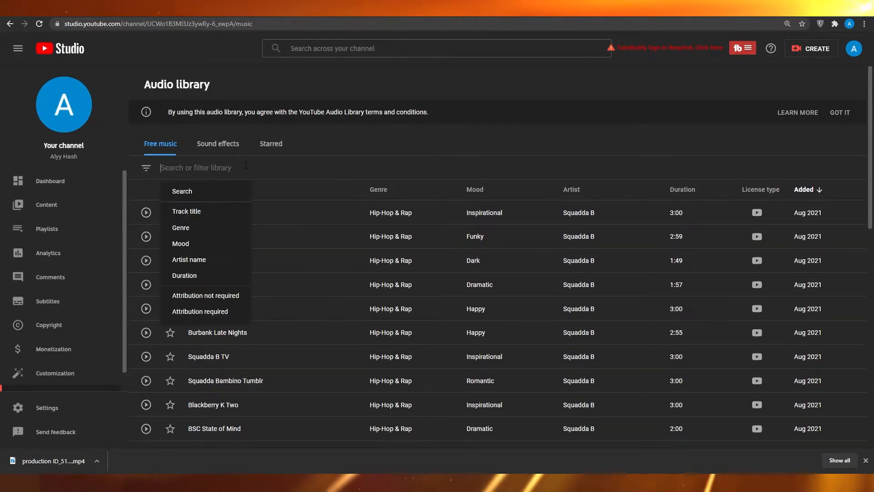
pyautogui.write('relaxing')
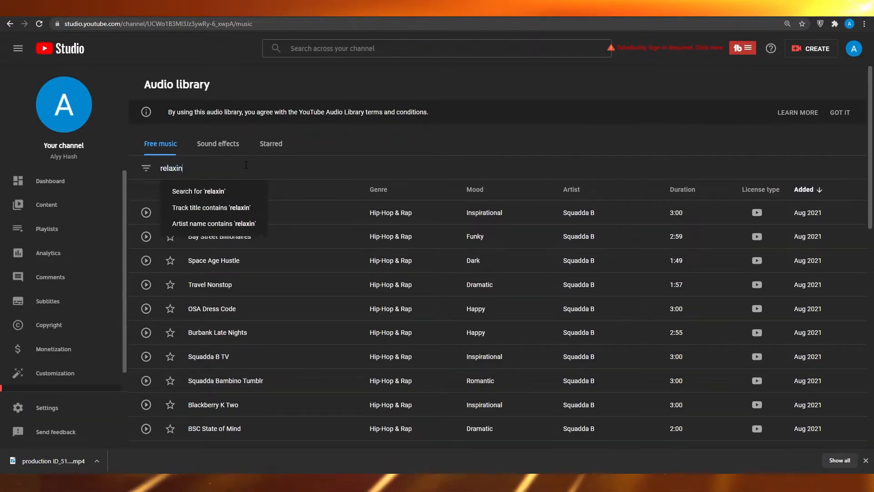
pyautogui.press('Return')
# Preview the tracks OSA Dress Code, Drifting at 432 Hz and Islabonita
pyautogui.click(146, 212)
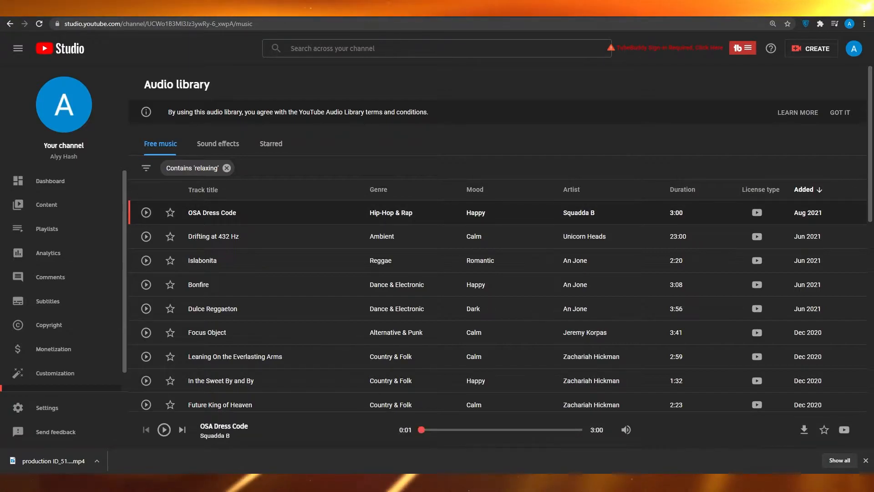
pyautogui.click(797, 483)
pyautogui.click(797, 438)
pyautogui.click(772, 419)
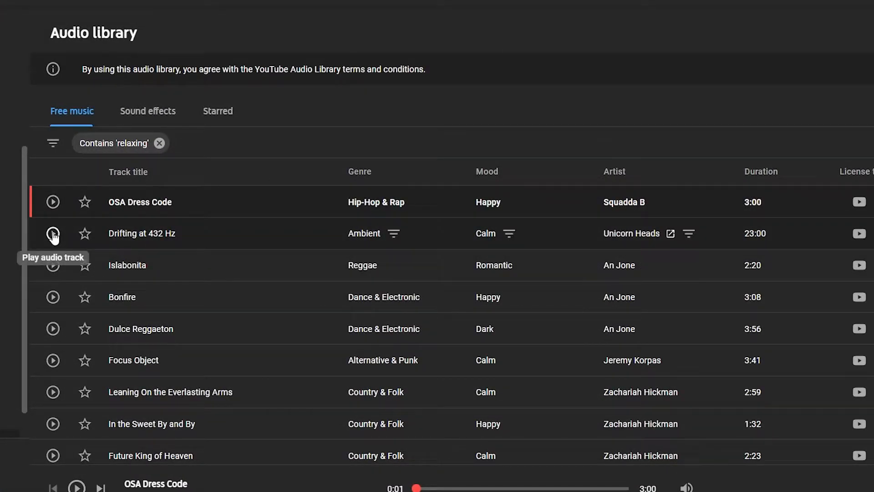
pyautogui.click(53, 234)
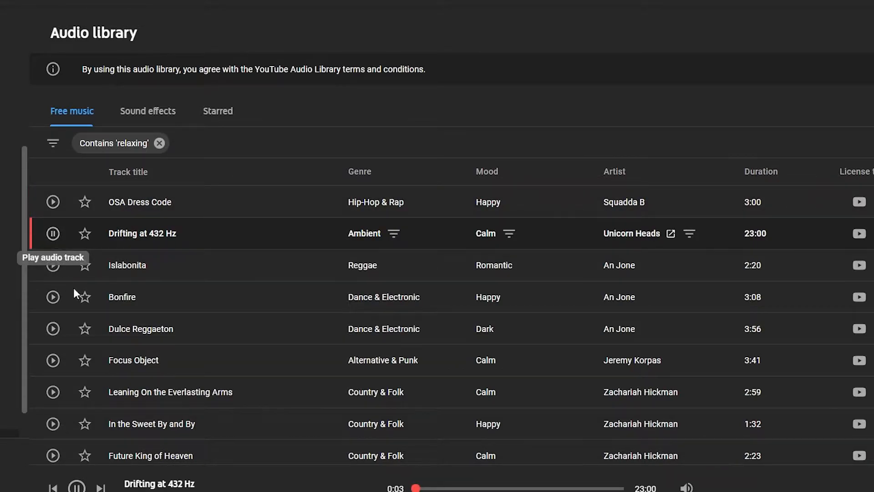
pyautogui.click(52, 265)
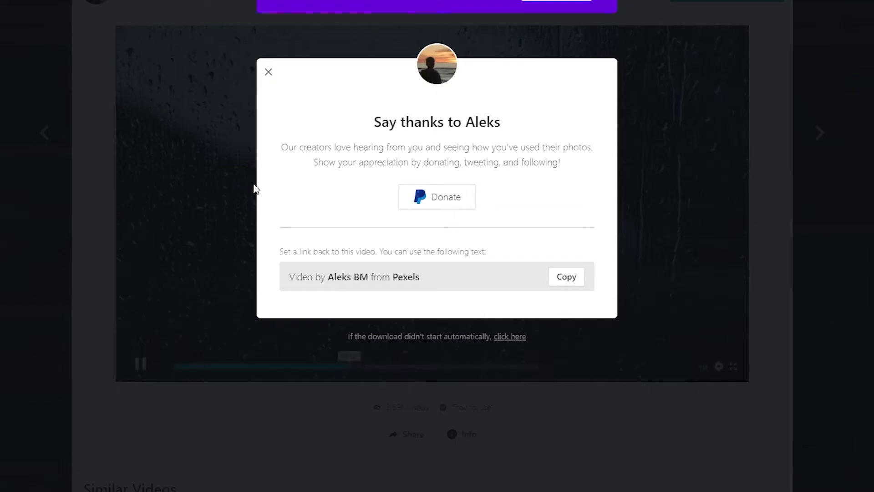
# Dismiss the thank-you message over the Pexels rain clip, and preview the Pine Street track in the audio library
pyautogui.click(243, 188)
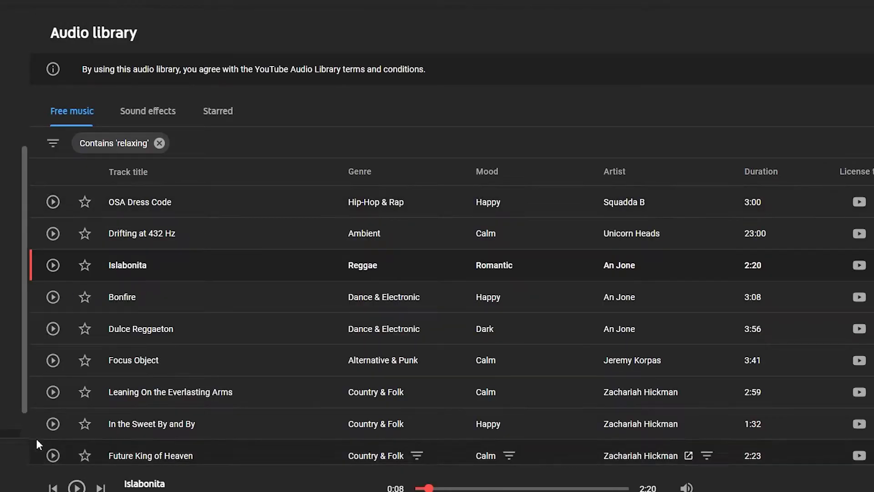
pyautogui.scroll(-2, 37, 439)
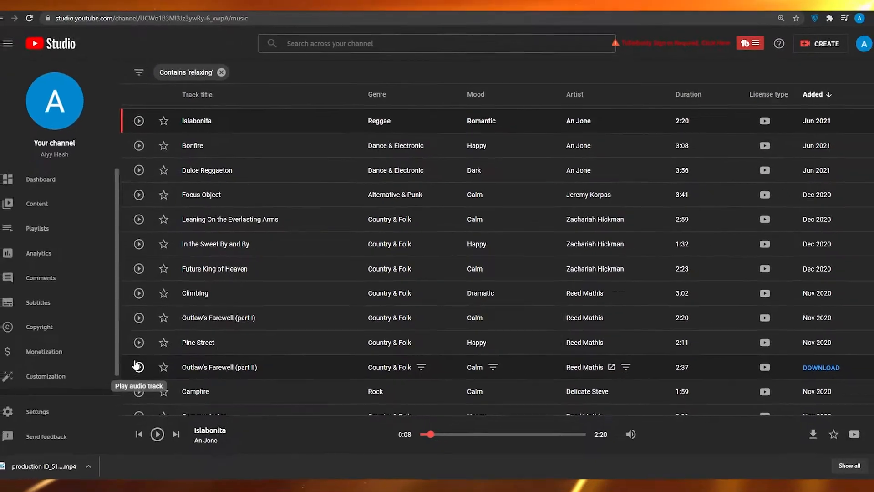
pyautogui.click(94, 357)
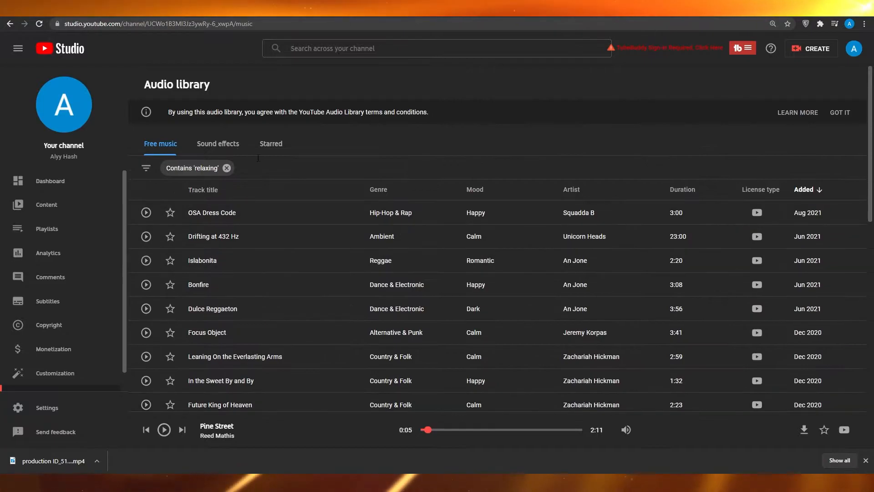
# Clear the relaxing filter and search the audio library's sound effects for "rain"
pyautogui.click(227, 167)
pyautogui.click(224, 143)
pyautogui.click(203, 168)
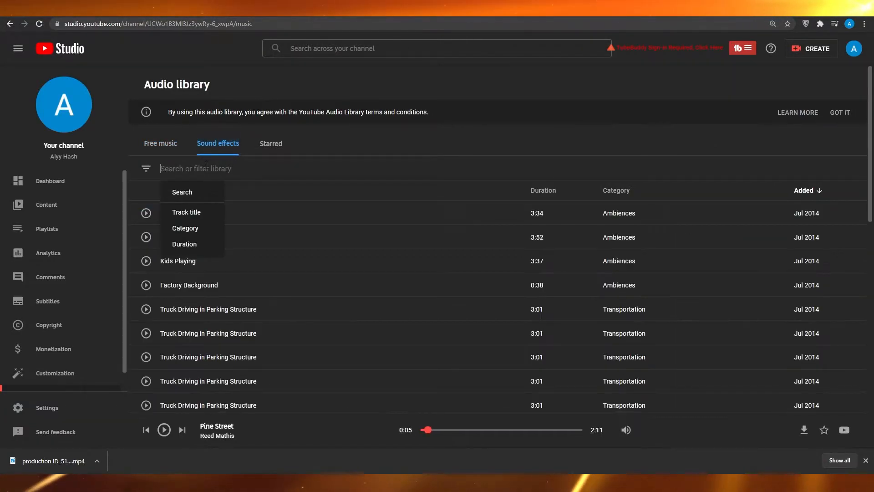
pyautogui.write('rain')
pyautogui.press('Return')
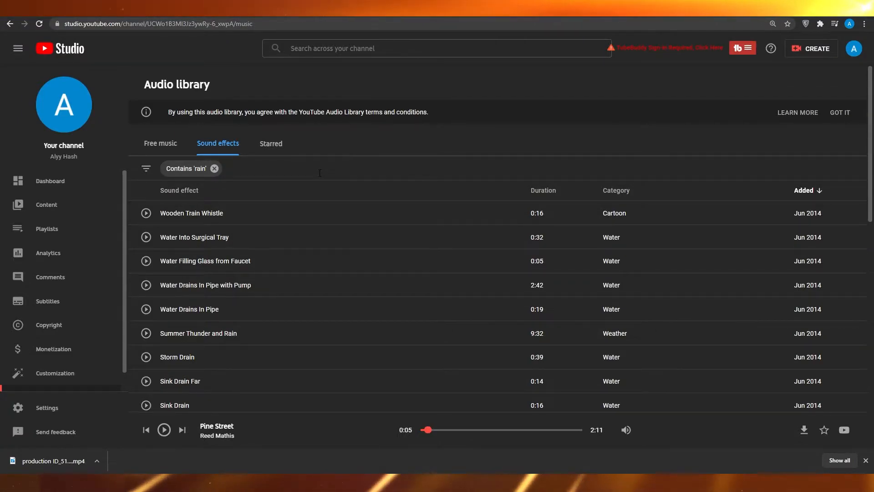
# Preview the sound effects Water Into Surgical Tray, Storm Drain and Rain Heavy Loud
pyautogui.click(145, 240)
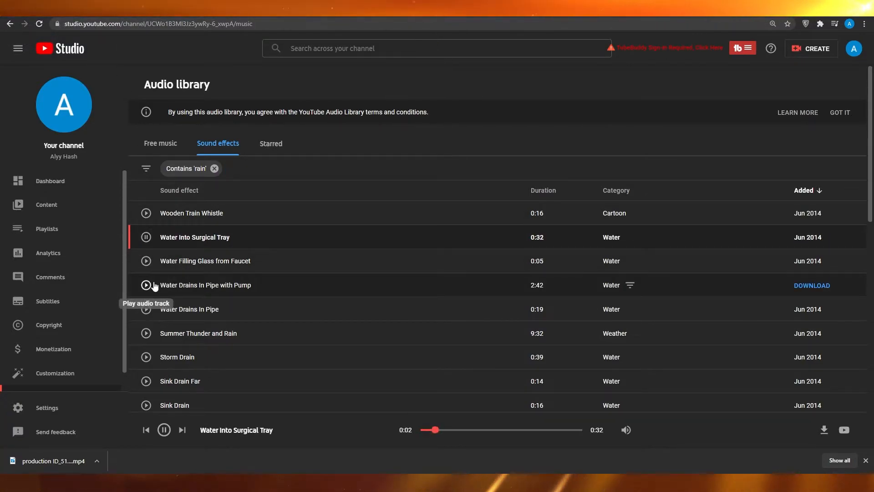
pyautogui.click(145, 357)
pyautogui.scroll(-5, 144, 355)
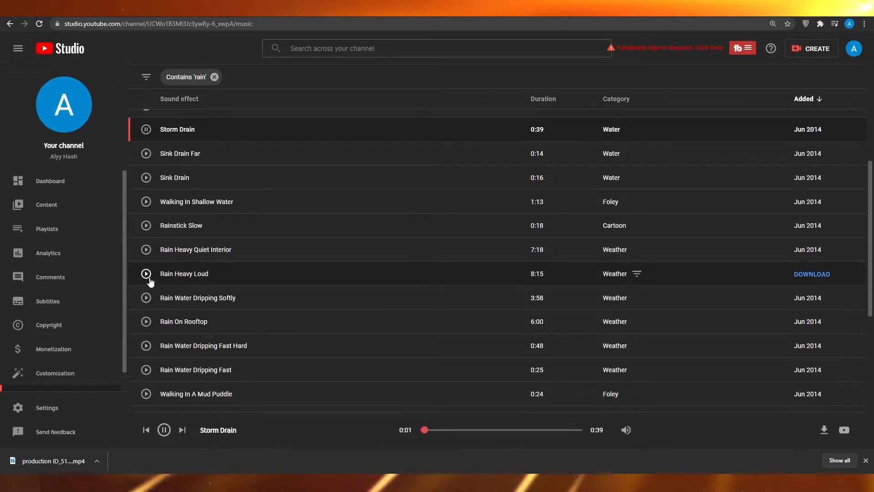
pyautogui.click(146, 274)
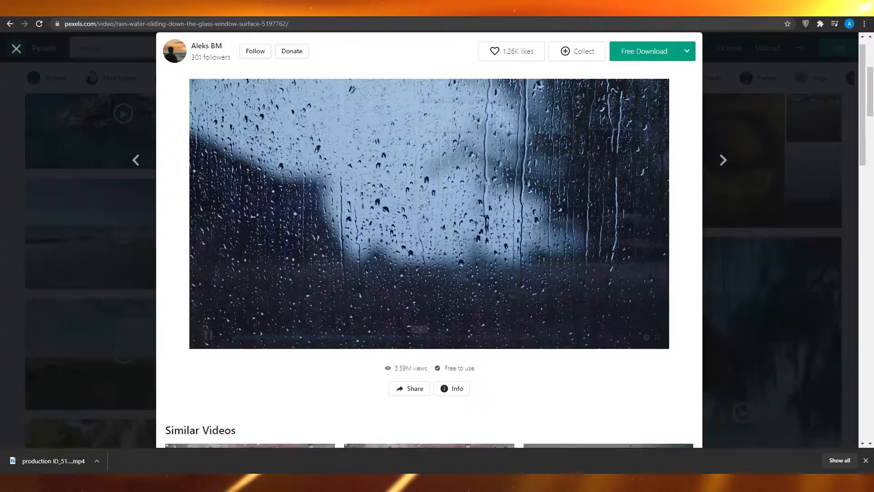
# Watch the Pexels rain clip while Rain Heavy Loud plays, and pause the sound effect
pyautogui.click(320, 235)
pyautogui.click(319, 235)
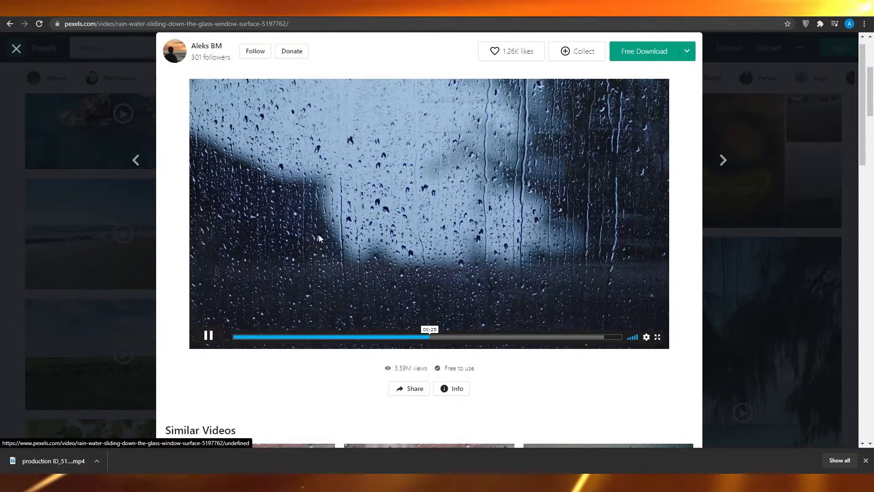
pyautogui.click(319, 237)
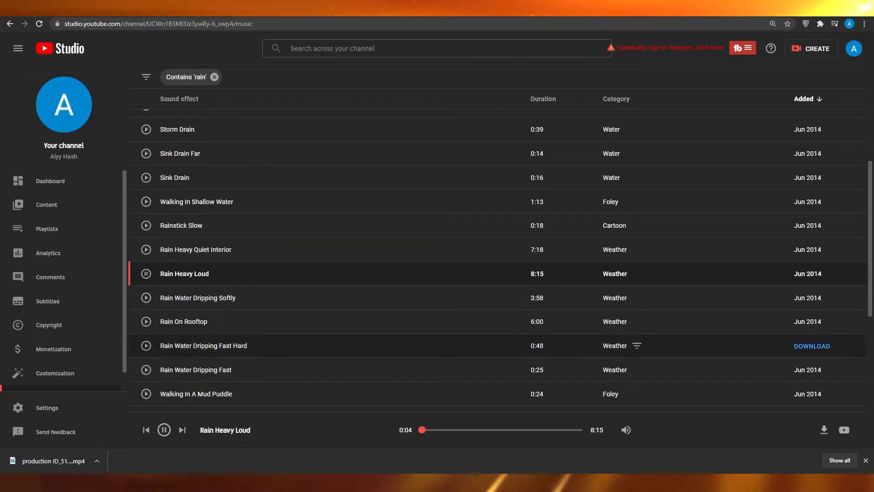
pyautogui.click(146, 273)
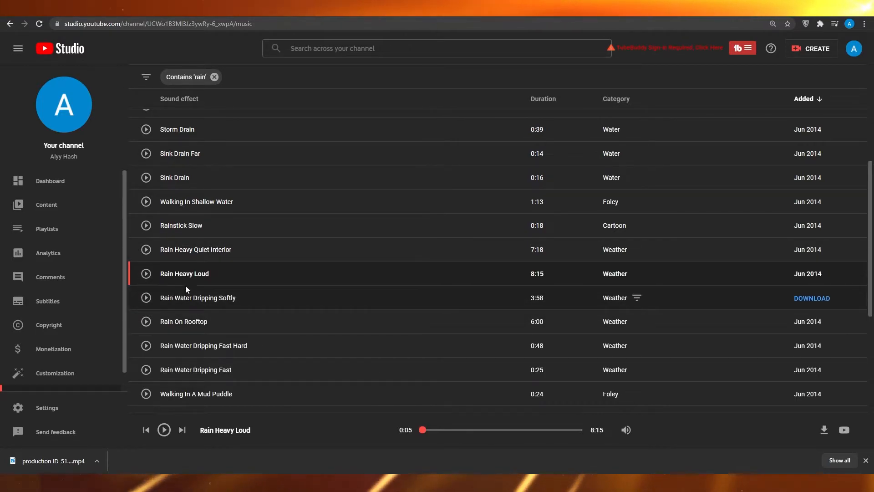
# Preview the Rain Water Dripping Softly sound effect, download and save it, and dismiss the browser's download bar
pyautogui.click(146, 298)
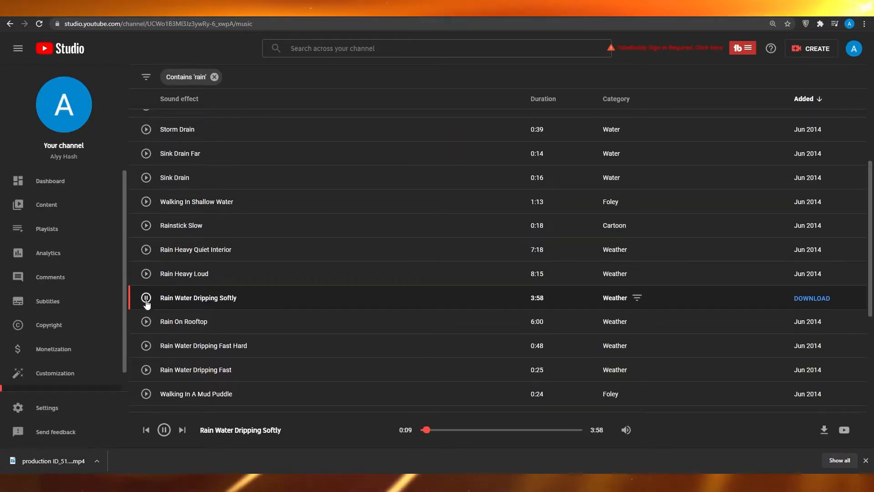
pyautogui.click(146, 300)
pyautogui.click(801, 300)
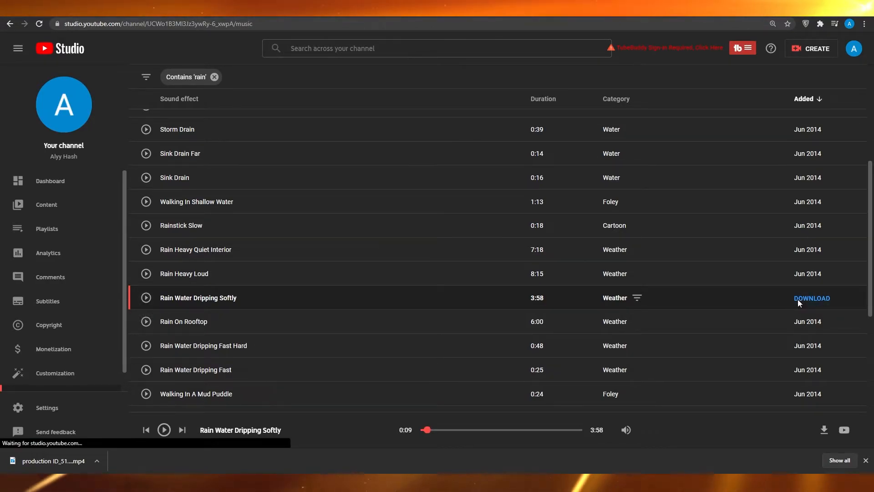
pyautogui.click(418, 245)
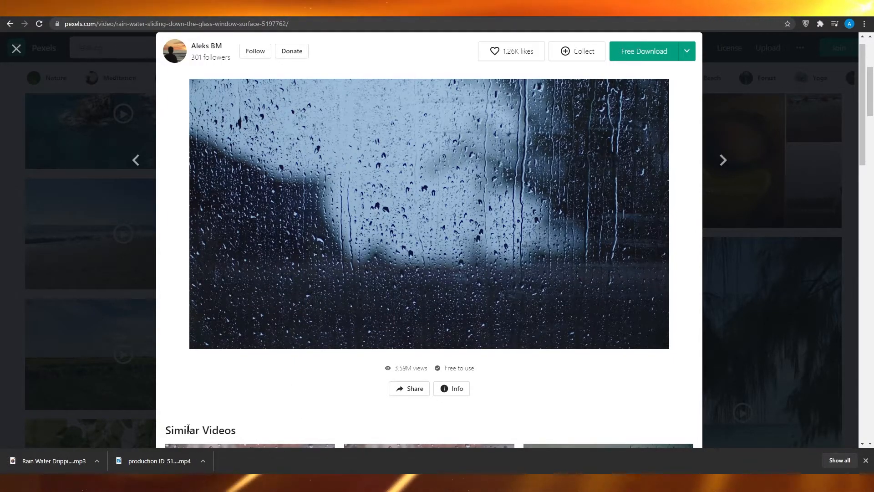
pyautogui.click(866, 460)
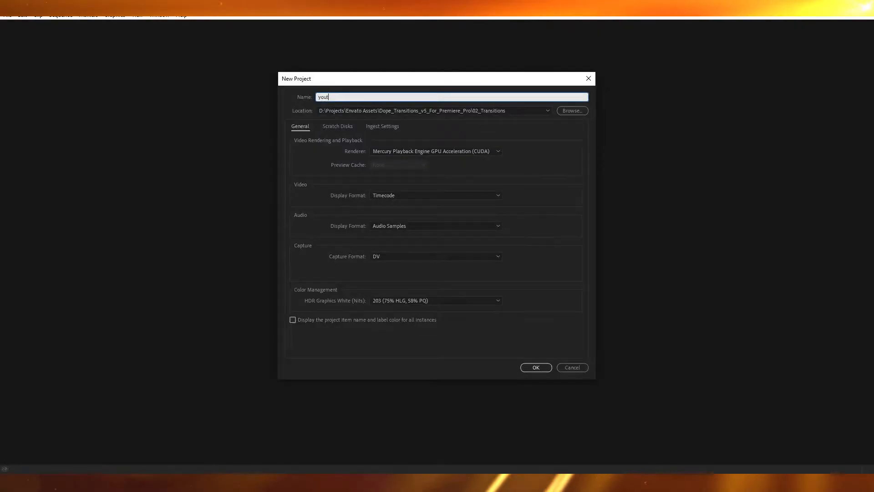
# Create a new Premiere Pro project named "youtube sample"
pyautogui.write('ube sample')
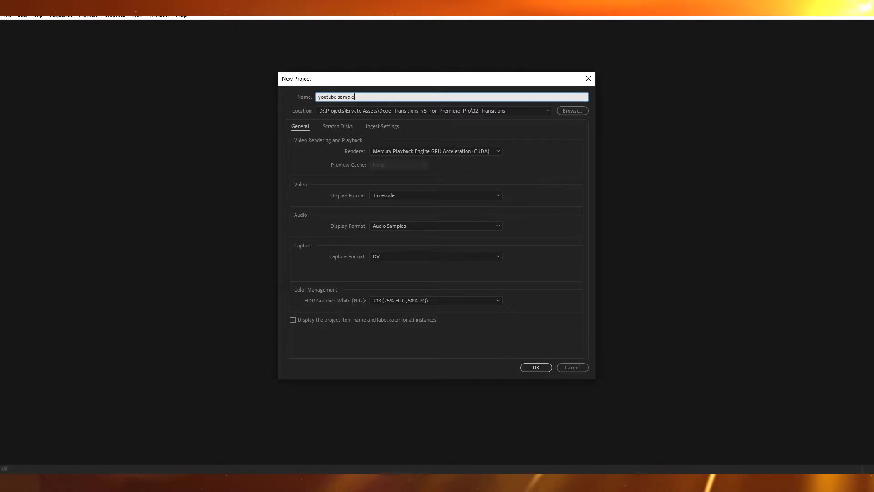
pyautogui.press('Return')
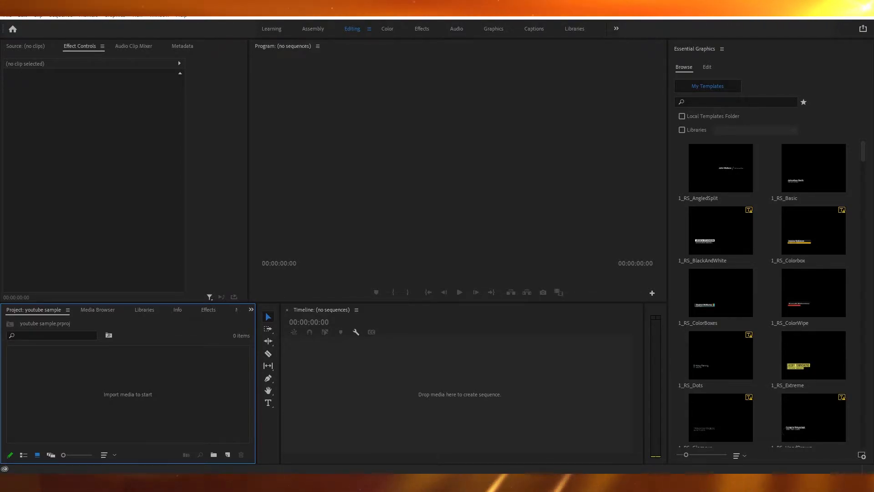
# Import the downloaded rain video and Rain Water Dripping Softly audio into the empty timeline as a new sequence
pyautogui.moveTo(205, 490); pyautogui.dragTo(378, 428)
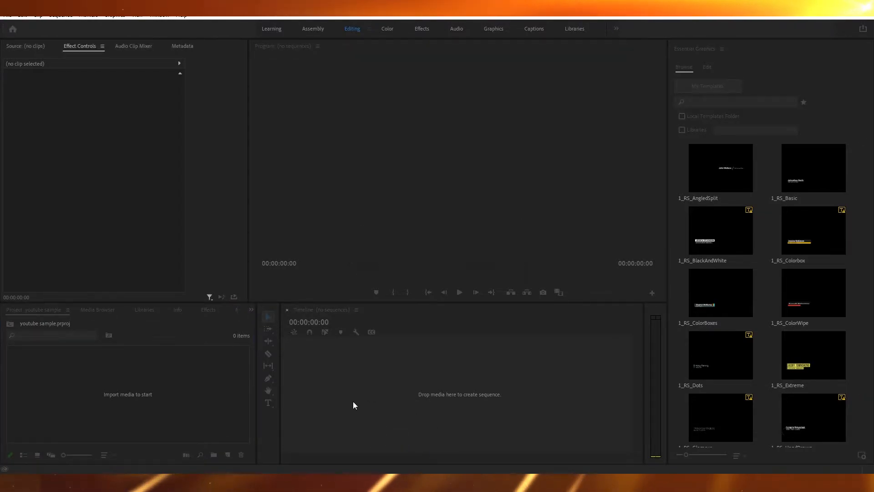
pyautogui.click(446, 364)
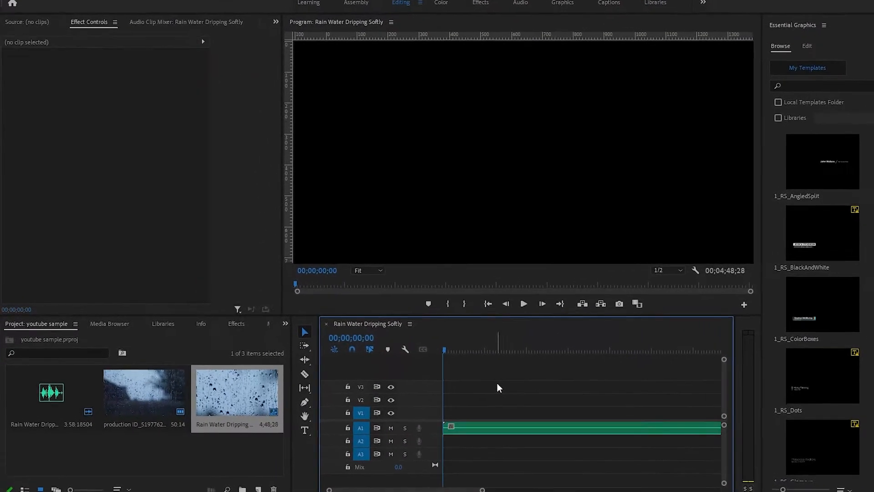
# Move the rain video clip on V1 to the start of the sequence, aligned with the rain audio on A1
pyautogui.press('-')
pyautogui.press('-')
pyautogui.press('-')
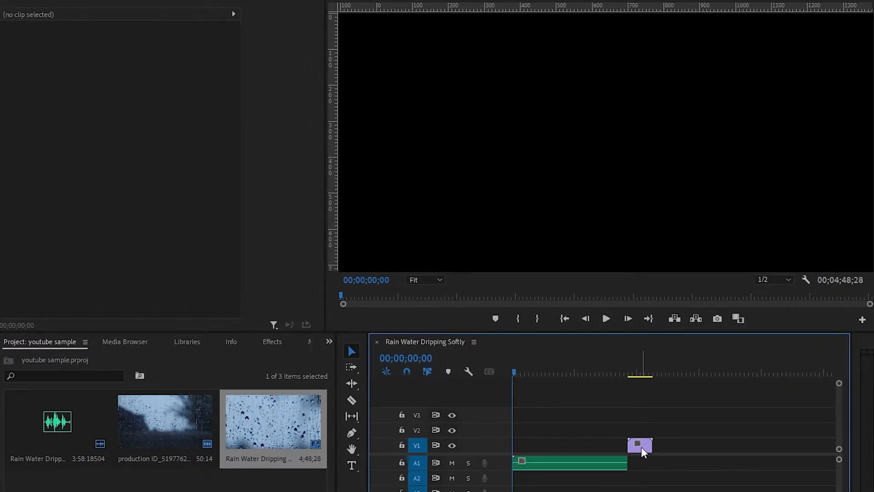
pyautogui.moveTo(641, 446); pyautogui.dragTo(525, 447)
pyautogui.click(545, 465)
pyautogui.press('=')
pyautogui.press('=')
pyautogui.press('=')
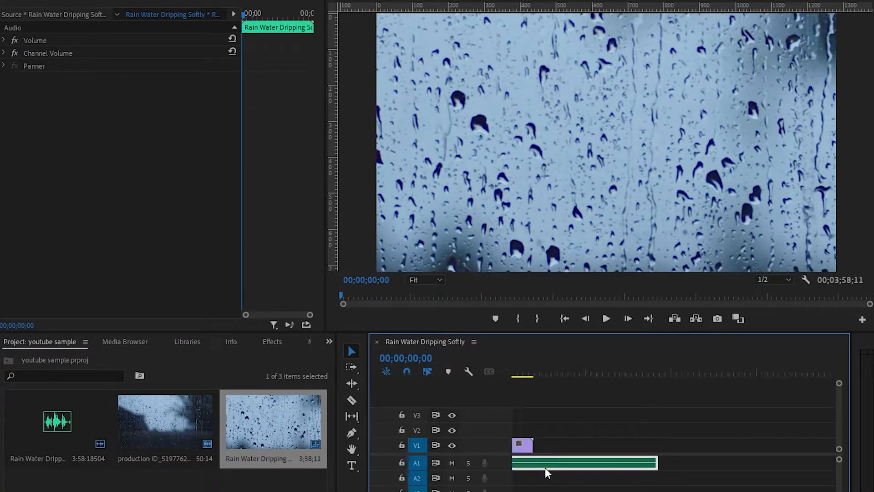
pyautogui.click(549, 428)
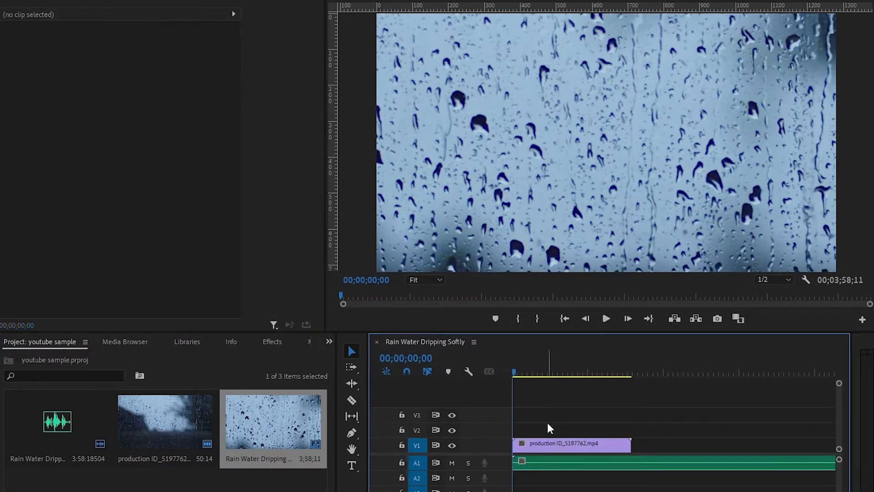
# Fit the V1 rain clip with Set to Frame Size and change the sequence's frame size to 1920 by 1080
pyautogui.rightClick(580, 446)
pyautogui.click(611, 436)
pyautogui.click(73, 1)
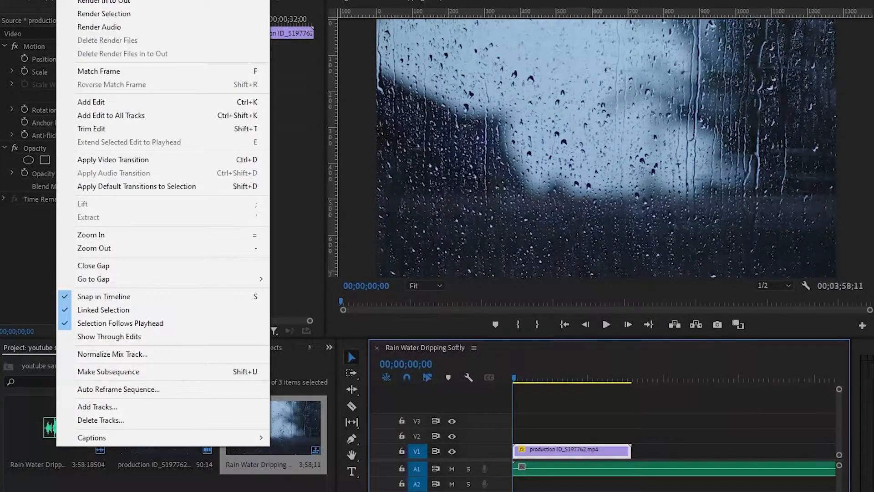
pyautogui.click(99, 0)
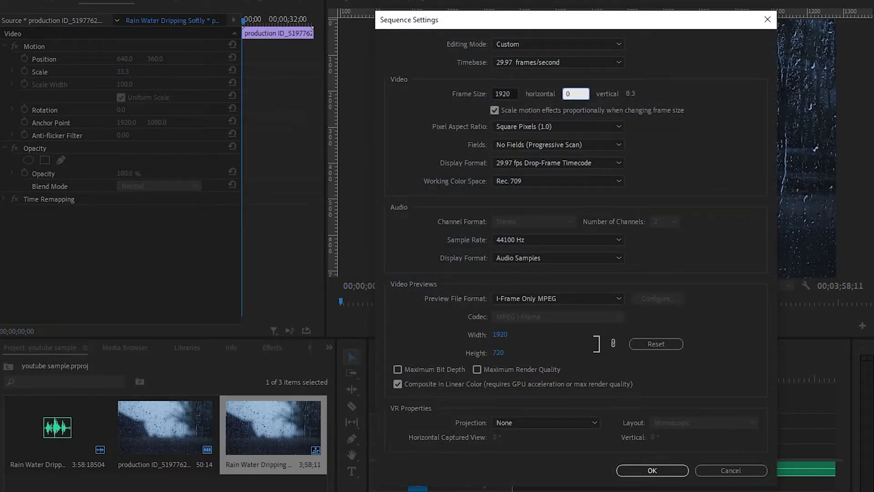
pyautogui.write('1080')
pyautogui.press('Return')
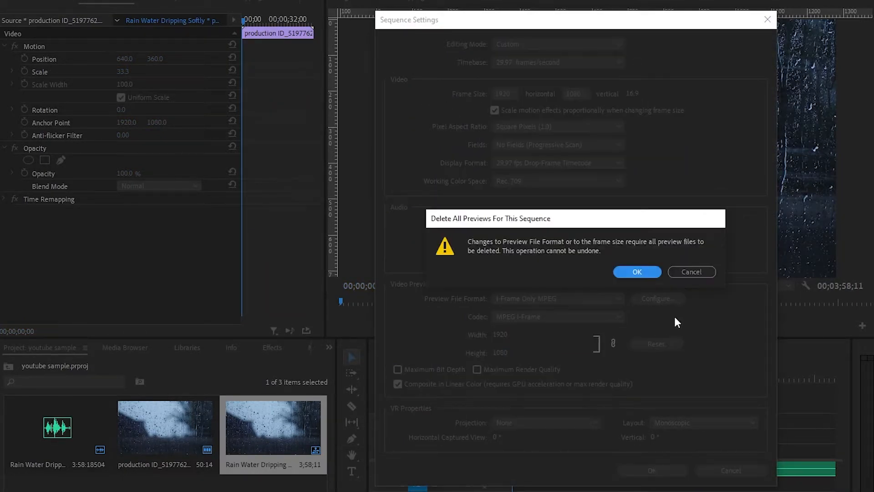
pyautogui.click(644, 273)
# Reapply Set to Frame Size to the V1 rain clip and play the opening seconds of the sequence
pyautogui.rightClick(554, 451)
pyautogui.click(580, 437)
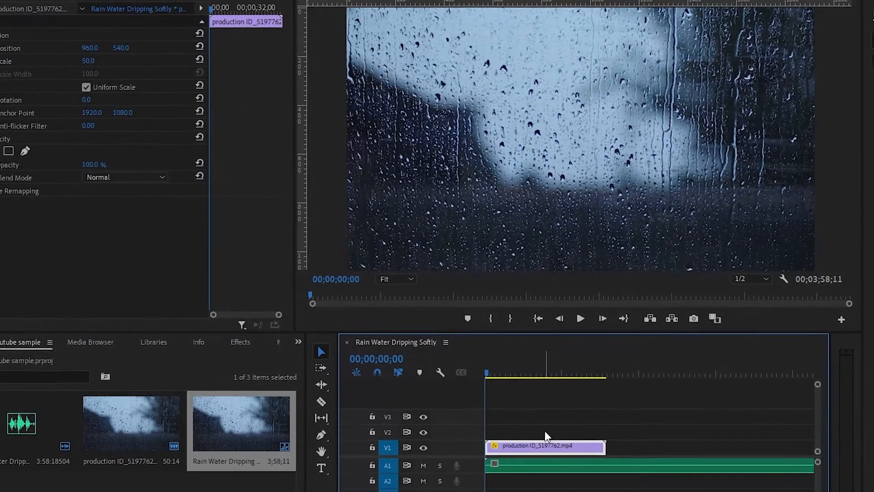
pyautogui.press('space')
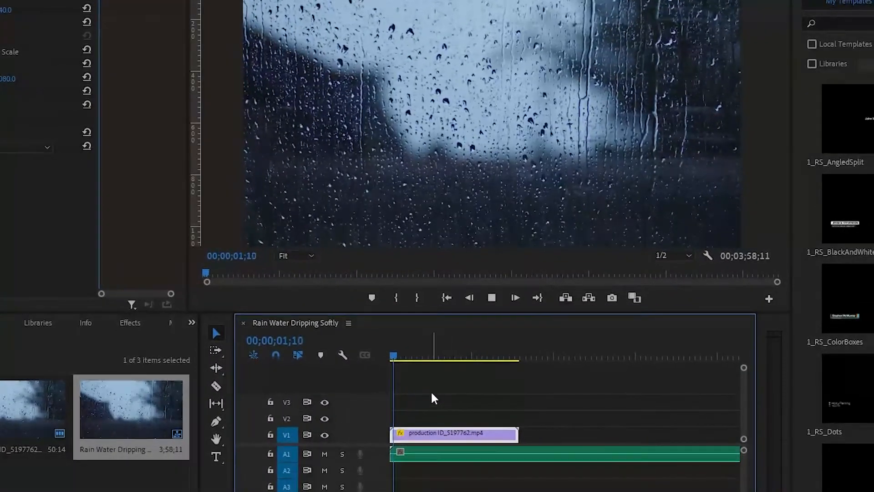
pyautogui.press('space')
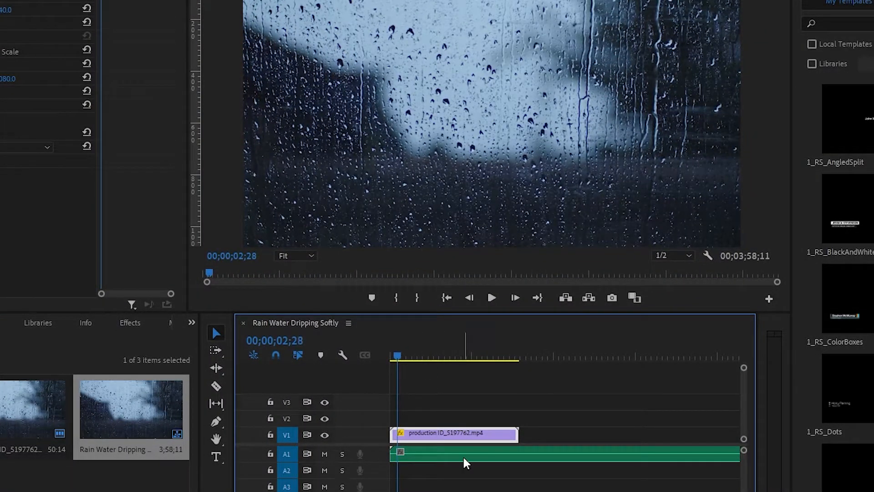
# Copy the rain clip and paste it repeatedly along V1 after the original, well past the end of the A1 audio
pyautogui.rightClick(453, 436)
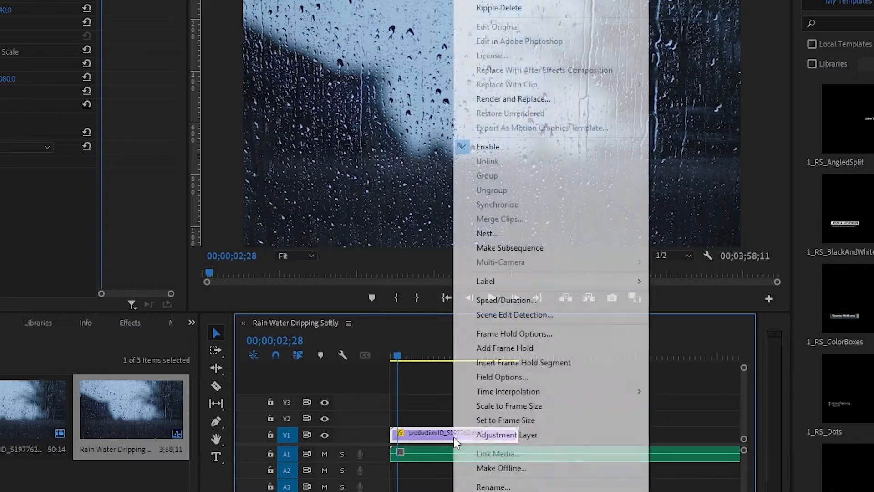
pyautogui.click(435, 445)
pyautogui.click(458, 435)
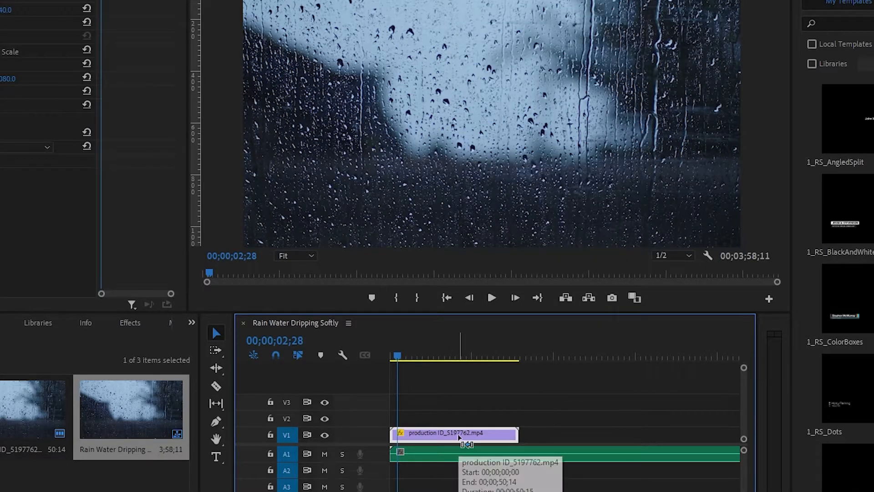
pyautogui.click(522, 356)
pyautogui.hotkey('ctrl', 'v')
pyautogui.scroll(-2, 525, 398)
pyautogui.hotkey('ctrl', 'v')
pyautogui.hotkey('ctrl', 'v')
pyautogui.hotkey('ctrl', 'v')
pyautogui.hotkey('ctrl', 'v')
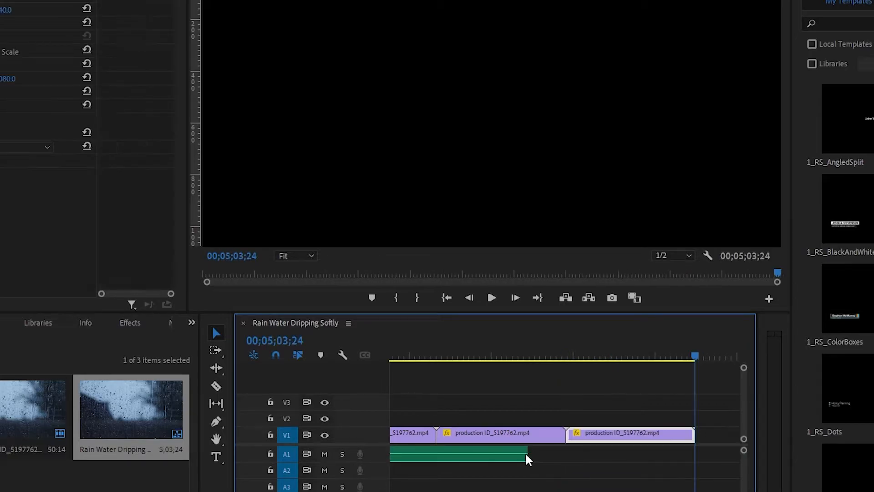
pyautogui.press('-')
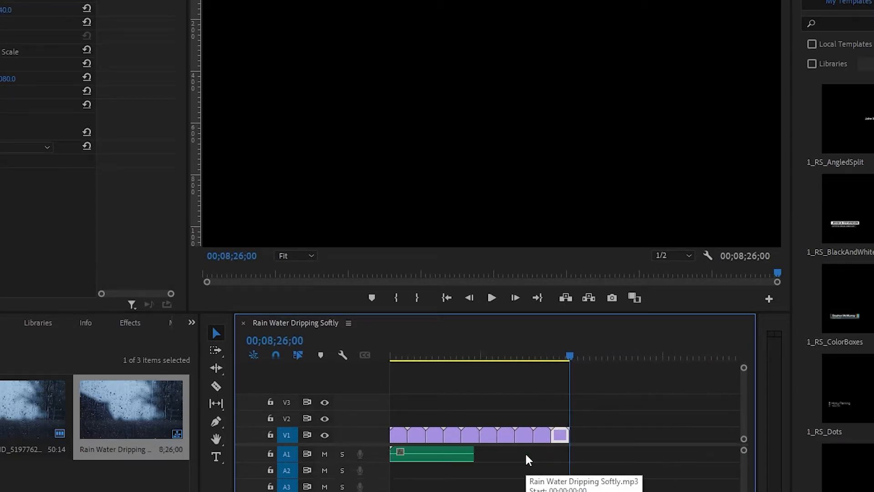
# Close the small gap between the first and second rain clips on V1 and check the join
pyautogui.scroll(5, 408, 435)
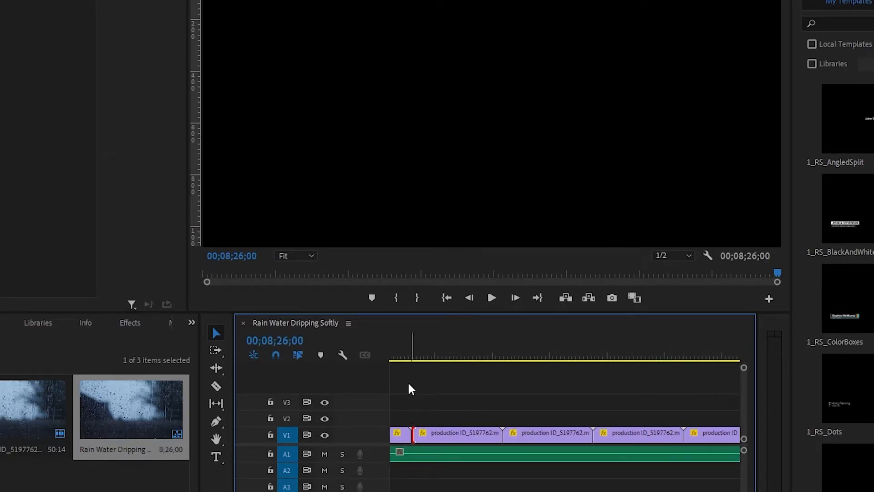
pyautogui.scroll(3, 407, 430)
pyautogui.scroll(2, 479, 435)
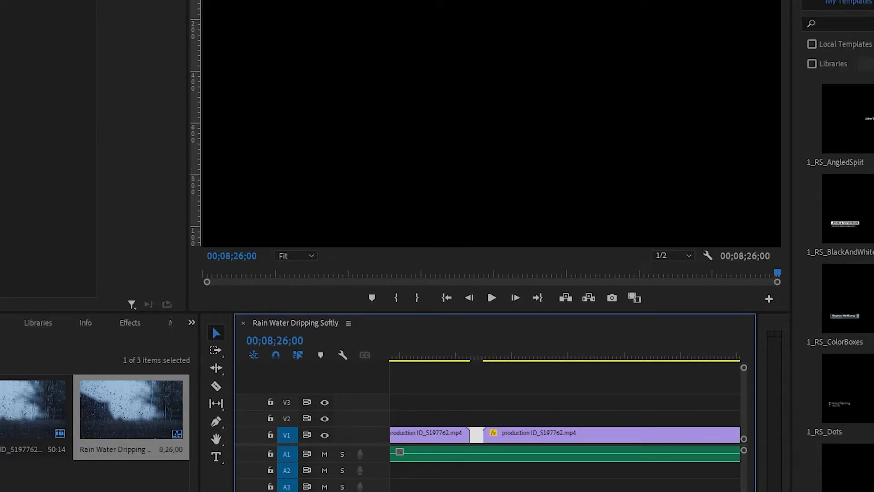
pyautogui.press('Delete')
pyautogui.click(460, 352)
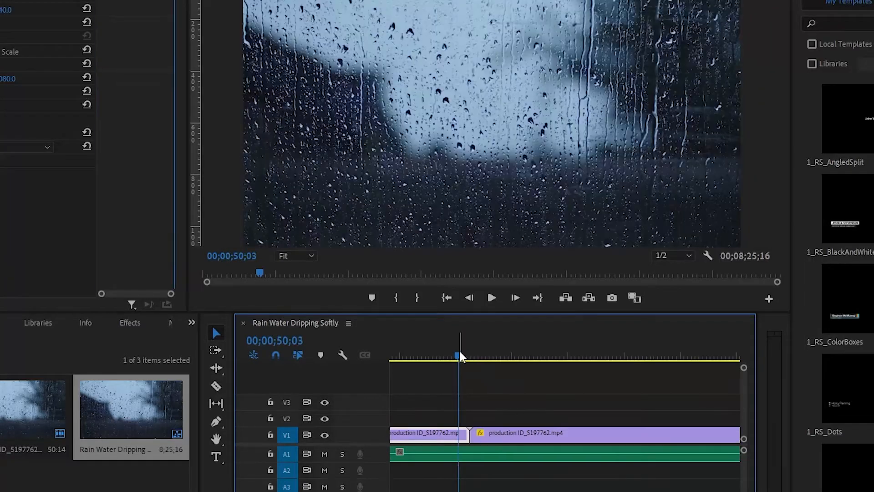
# Remove the surplus V1 clips, trim the last one to the end of the A1 audio, and return the playhead to the start
pyautogui.scroll(-3, 510, 444)
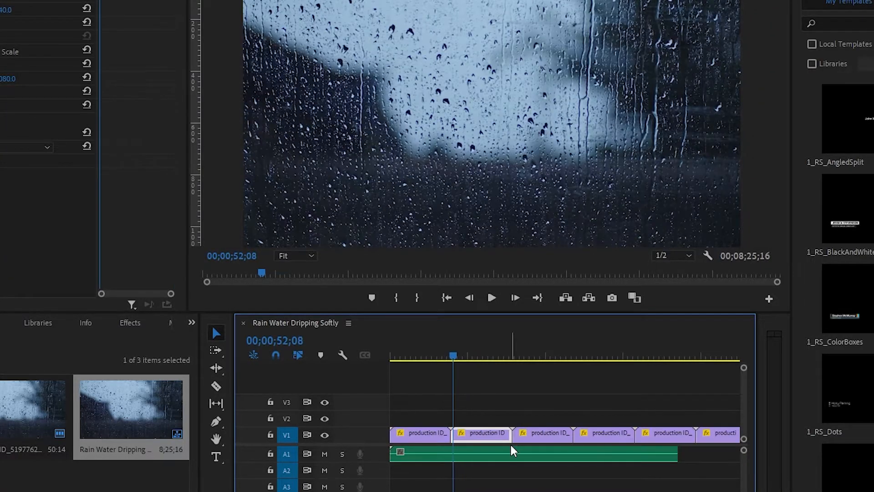
pyautogui.click(534, 440)
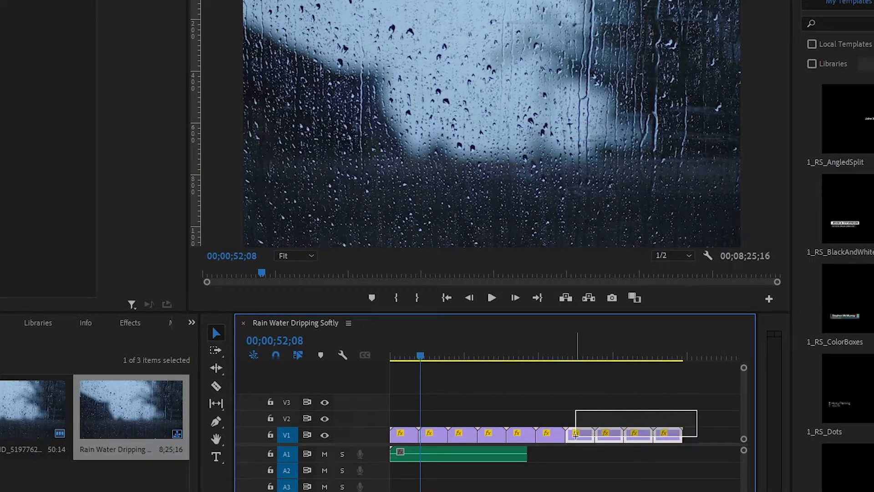
pyautogui.moveTo(538, 441); pyautogui.dragTo(528, 436)
pyautogui.scroll(4, 526, 441)
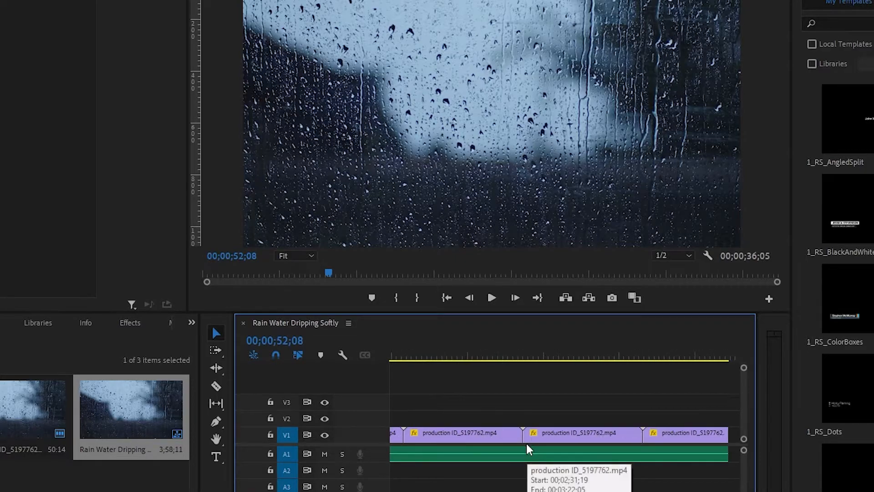
pyautogui.press('\\')
pyautogui.press('Home')
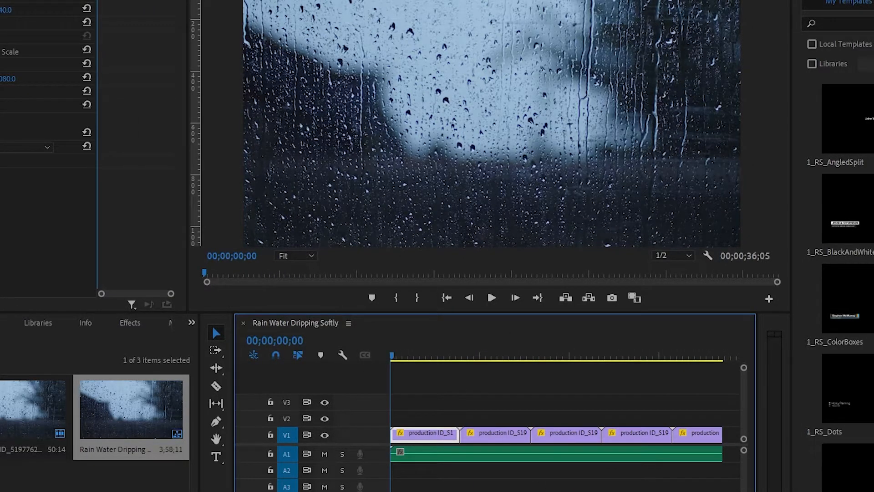
pyautogui.click(518, 418)
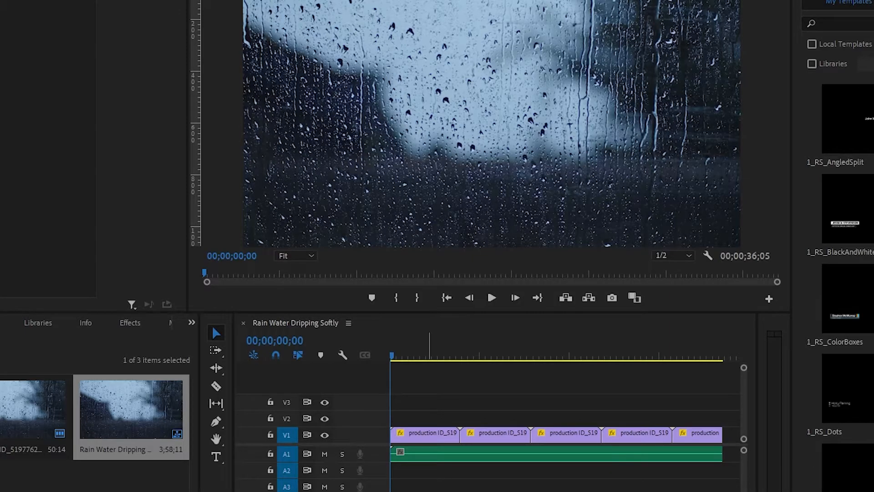
pyautogui.click(504, 455)
pyautogui.press('-')
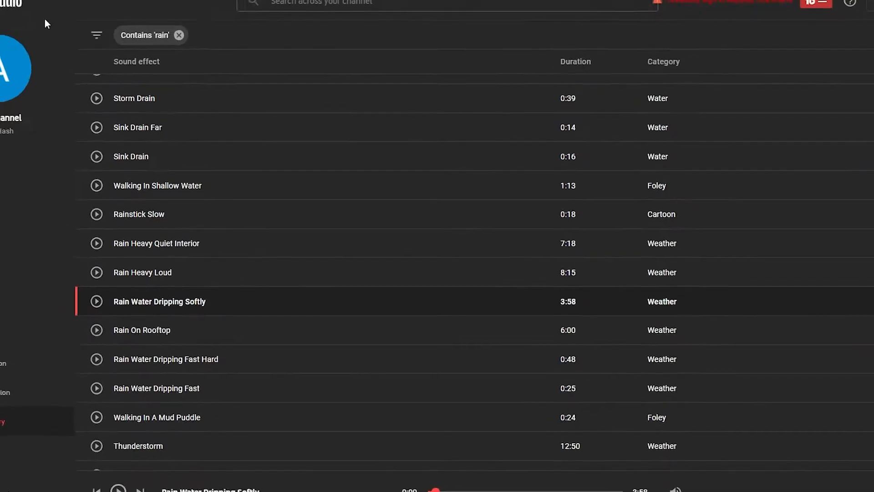
# Switch to the YouTube Studio Audio Library, show the free music, and briefly preview the track One Time
pyautogui.scroll(4, 178, 223)
pyautogui.click(161, 143)
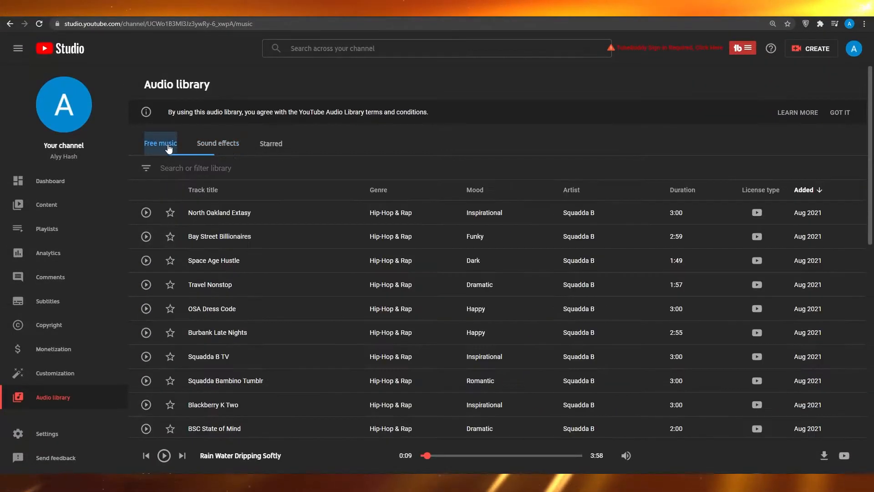
pyautogui.scroll(-5, 162, 264)
pyautogui.click(146, 252)
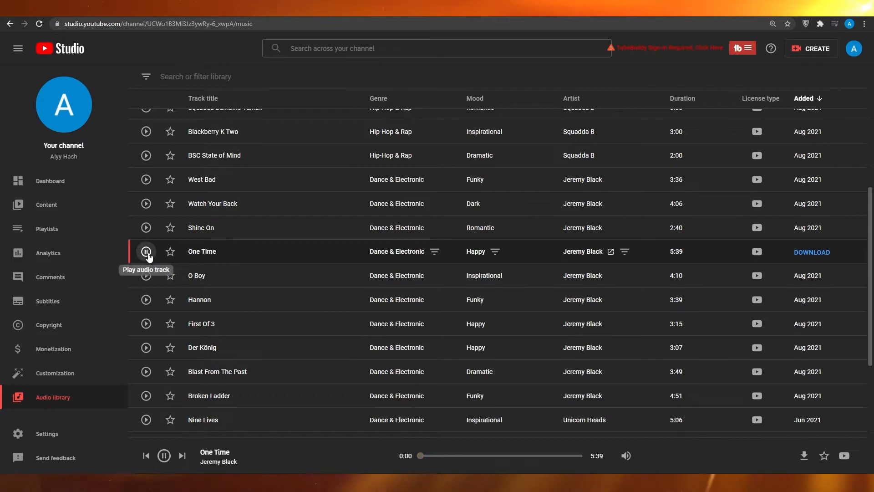
pyautogui.click(147, 253)
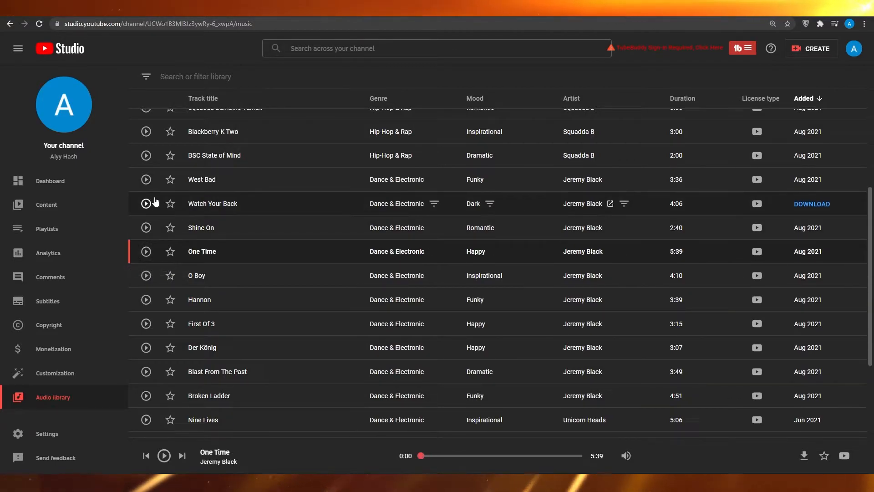
pyautogui.scroll(6, 167, 189)
pyautogui.click(190, 168)
pyautogui.write('re')
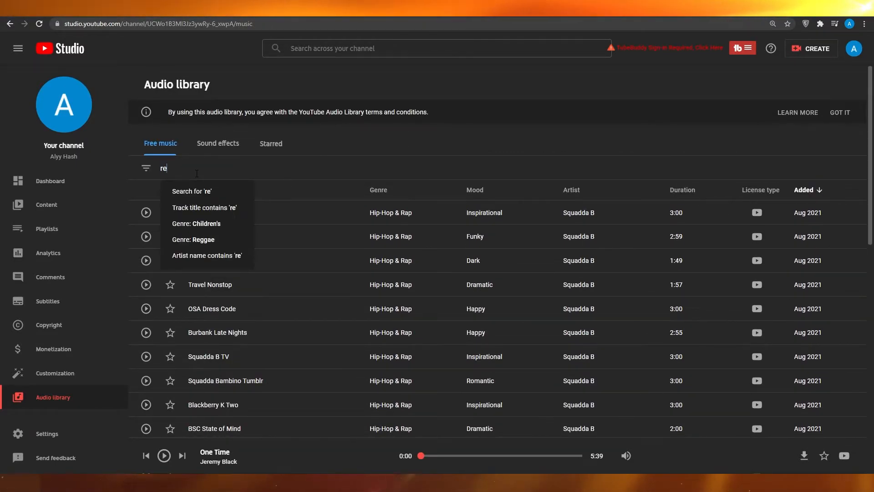
pyautogui.write('laxin')
pyautogui.press('Return')
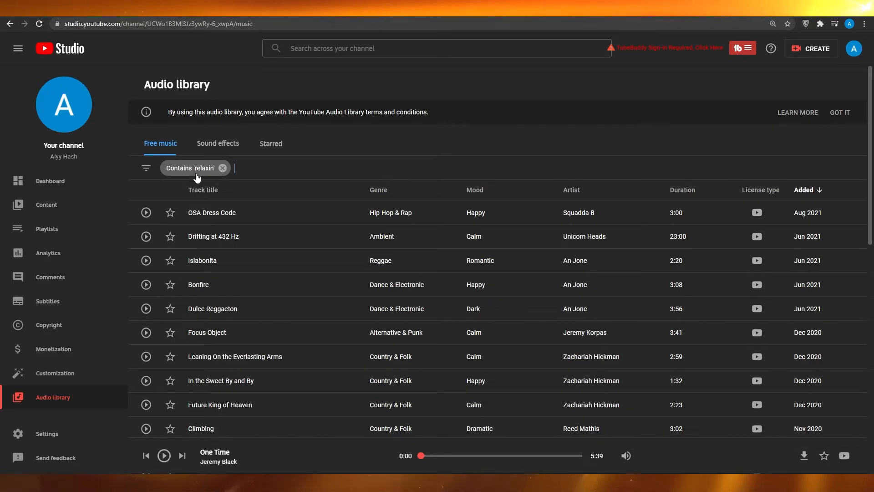
pyautogui.click(223, 168)
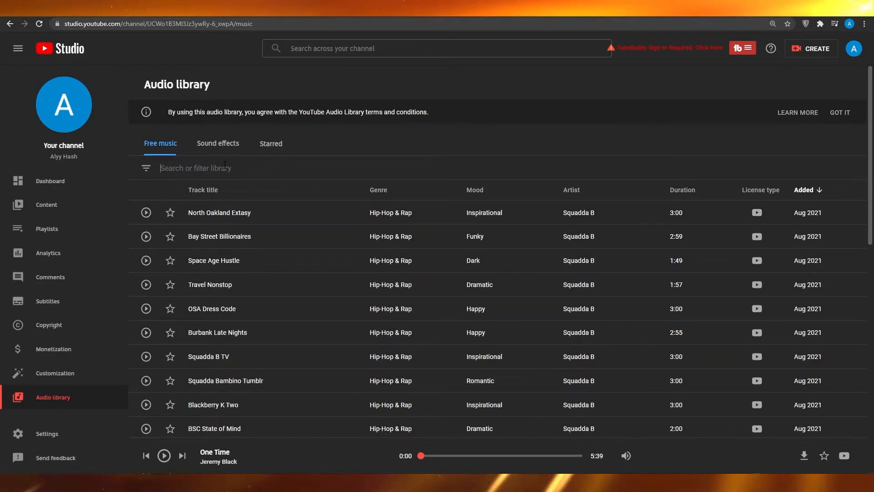
# Filter the free music for "relaxing" and preview the tracks Drifting at 432 Hz and Islabonita
pyautogui.write('relax')
pyautogui.press('Return')
pyautogui.click(145, 239)
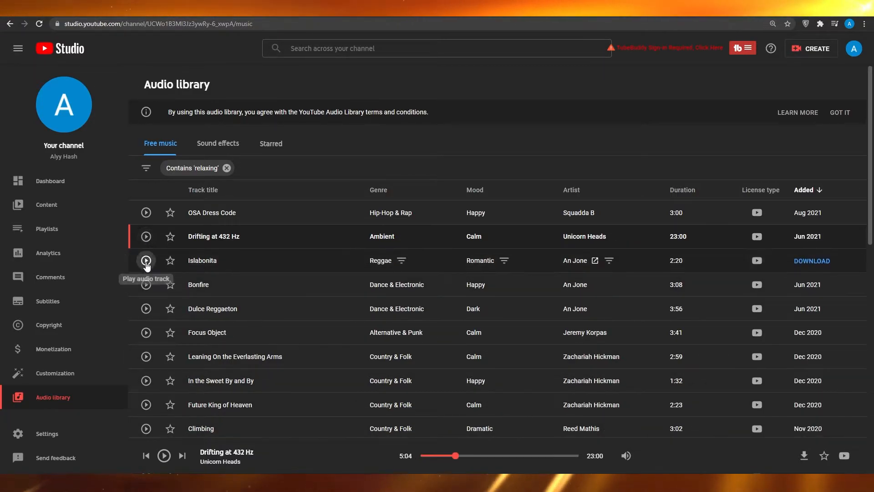
pyautogui.click(145, 261)
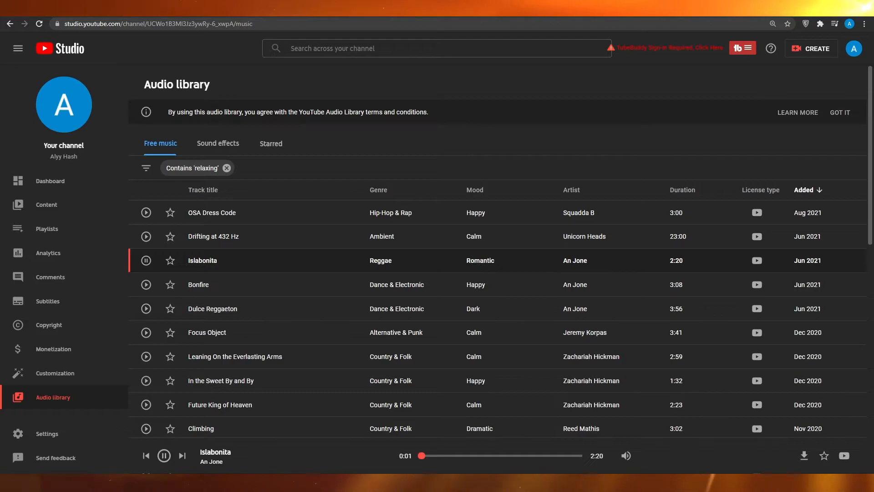
# Preview the tracks Focus Object and Dulce Reggaeton among the relaxing music
pyautogui.click(146, 333)
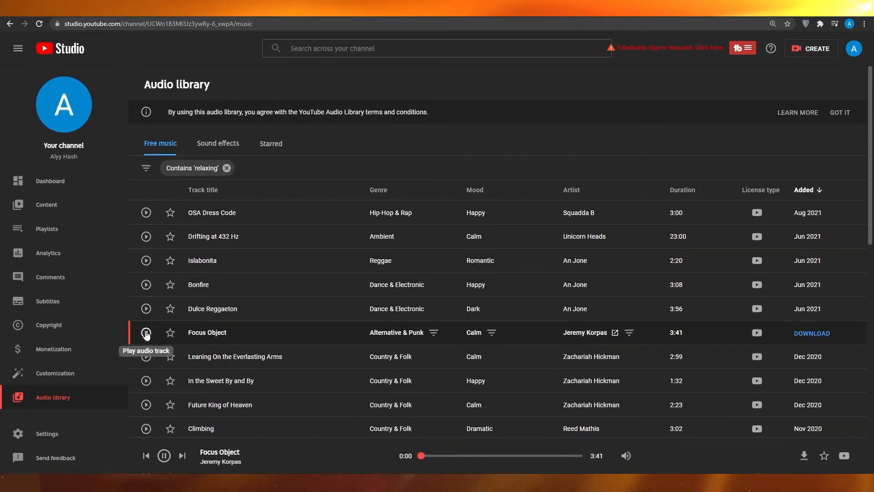
pyautogui.click(146, 314)
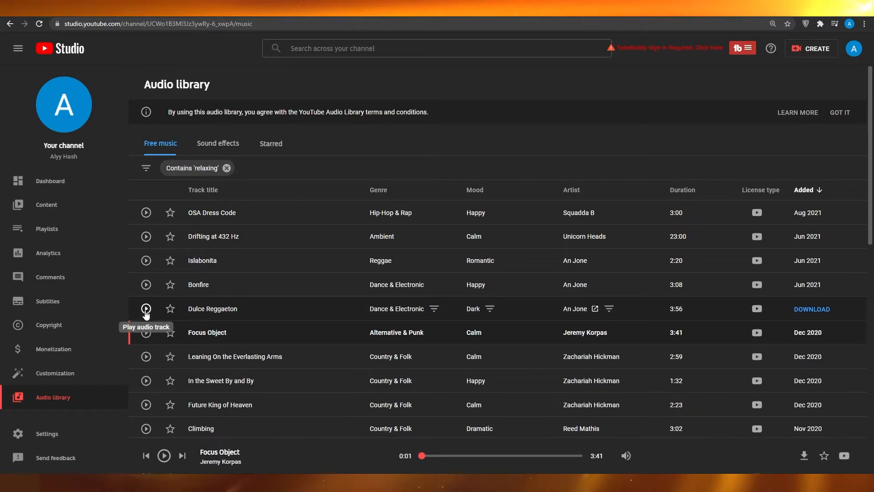
pyautogui.click(146, 309)
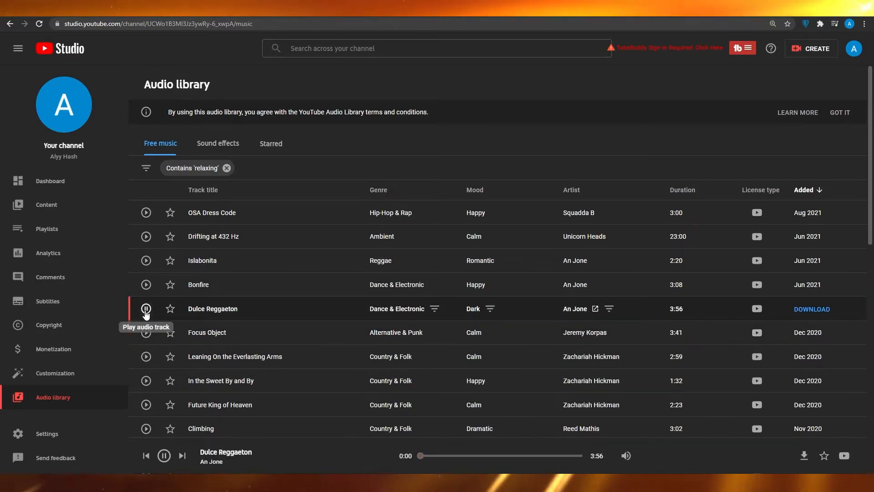
# Preview the tracks Climbing, Future King of Heaven, In the Sweet By and By, and Outlaw's Farewell (part I)
pyautogui.scroll(-4, 247, 315)
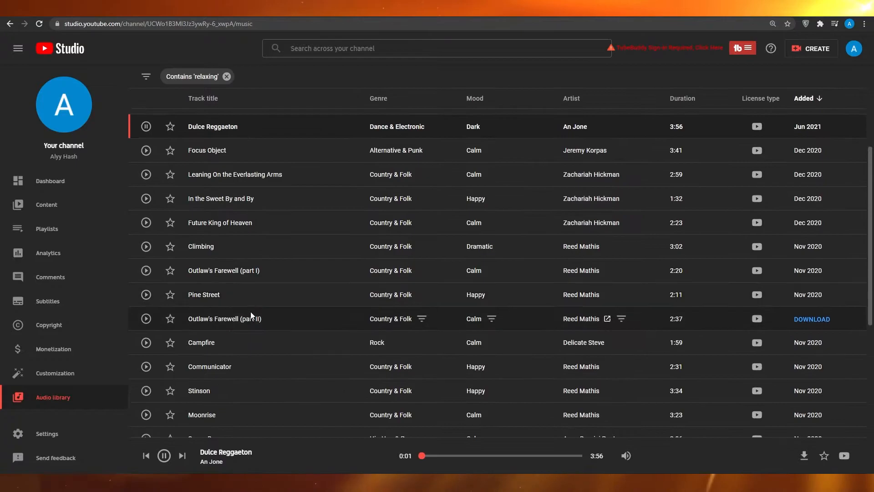
pyautogui.click(153, 248)
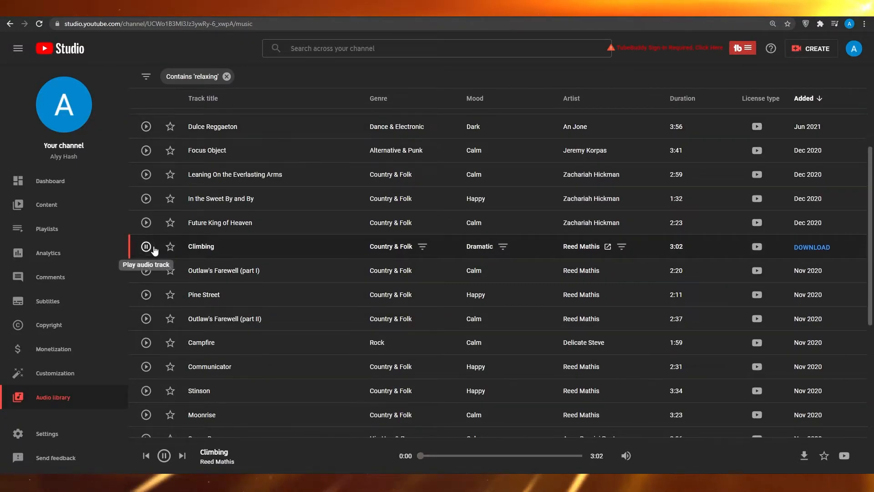
pyautogui.click(147, 224)
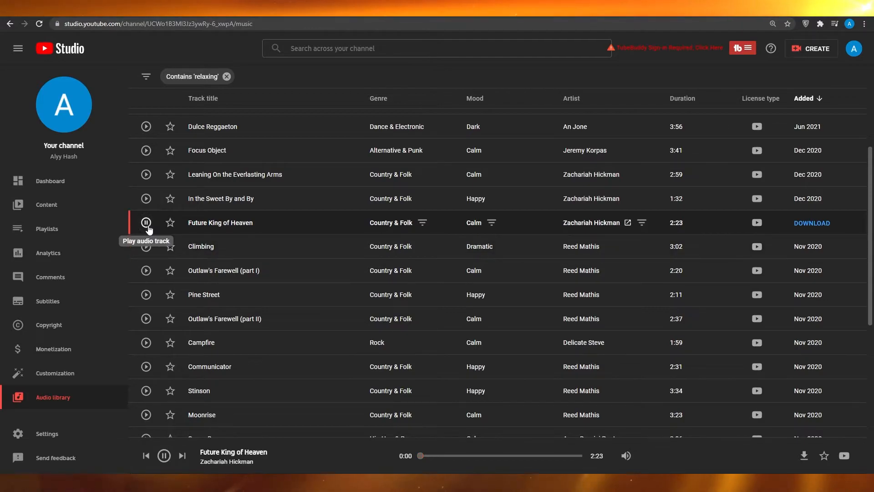
pyautogui.click(145, 203)
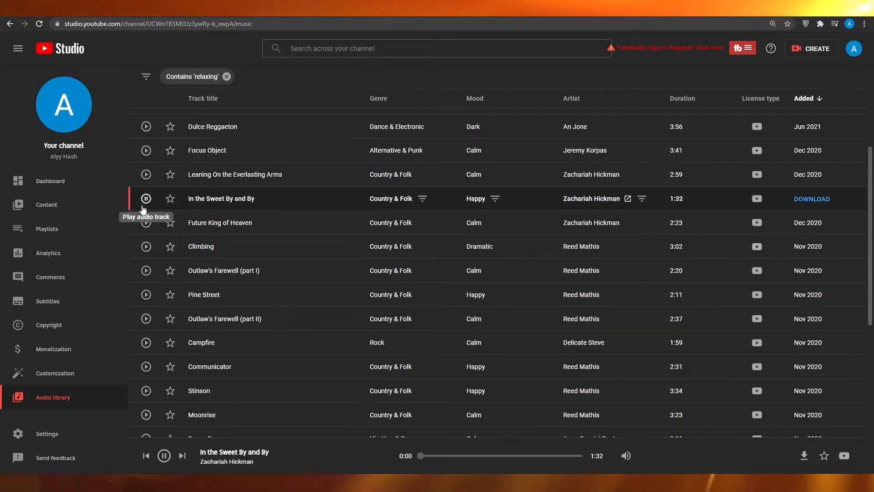
pyautogui.click(143, 269)
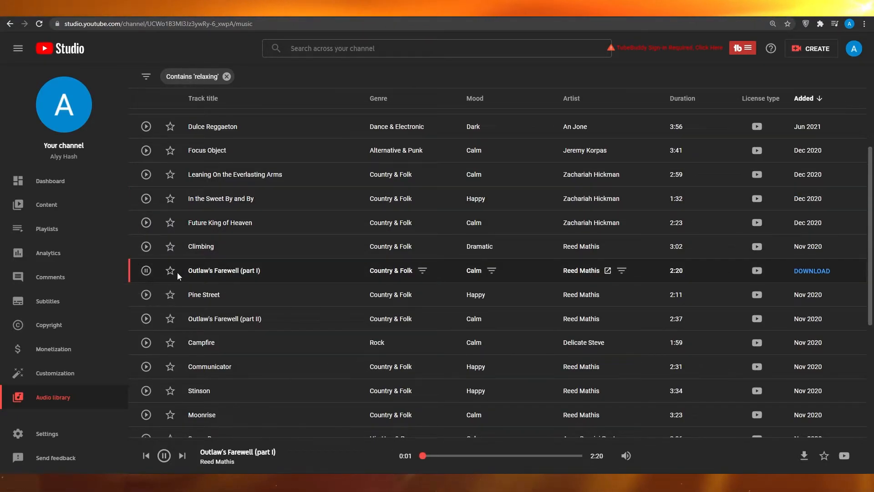
# Download Outlaw's Farewell (part I) as an MP3 into the Projects folder and add it to audio track A2 beneath the rain audio
pyautogui.click(146, 273)
pyautogui.click(805, 271)
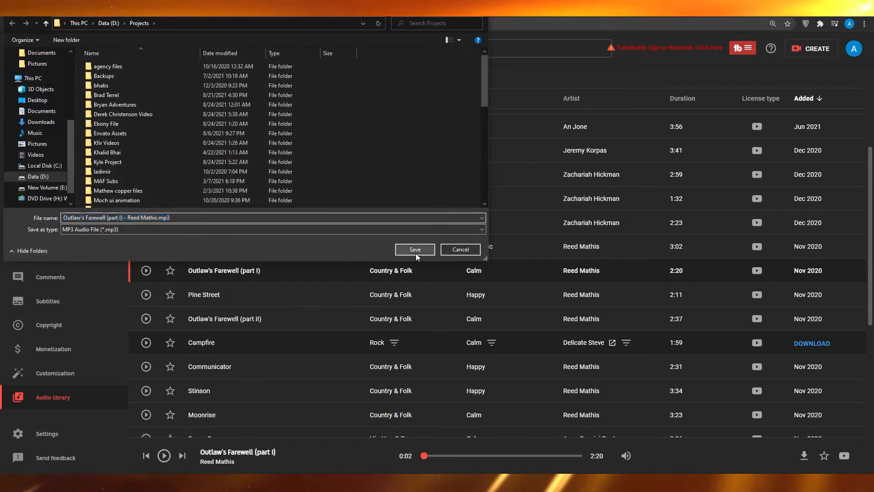
pyautogui.click(415, 250)
pyautogui.click(97, 459)
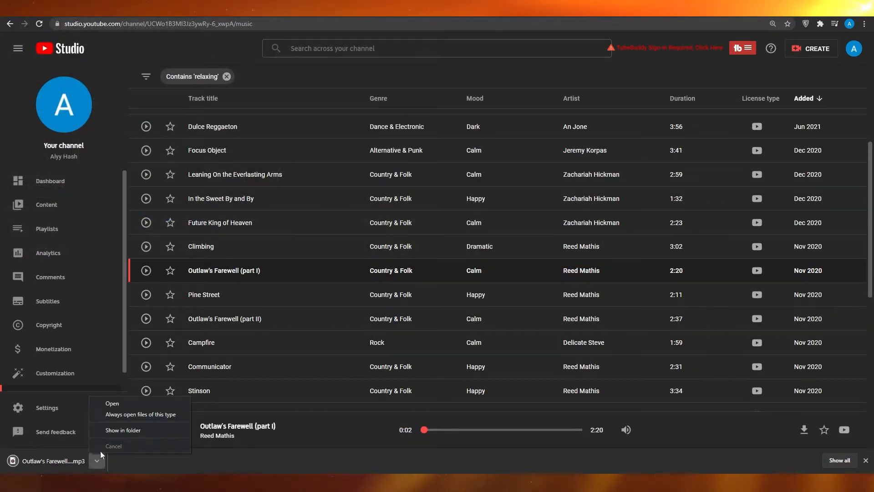
pyautogui.click(123, 430)
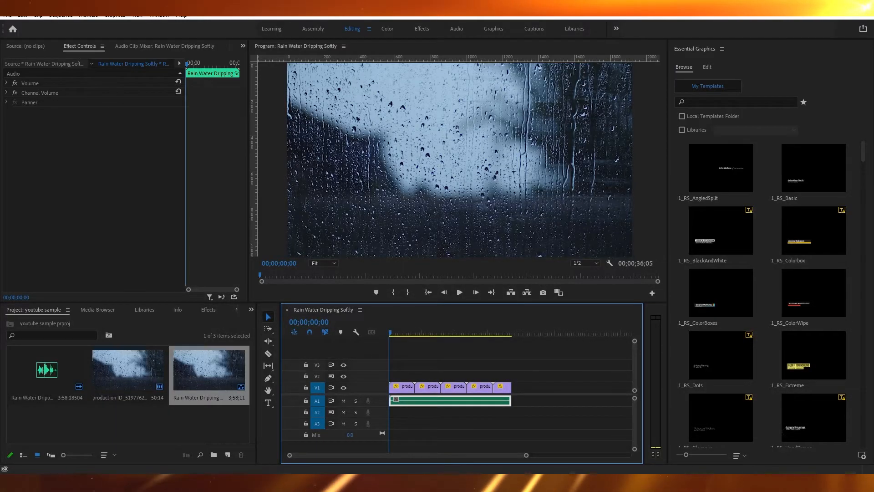
pyautogui.moveTo(600, 378); pyautogui.dragTo(383, 413)
# Duplicate the music clip directly after itself on track A2 and trim the copy to end with the rain footage
pyautogui.click(414, 411)
pyautogui.hotkey('ctrl', 'c')
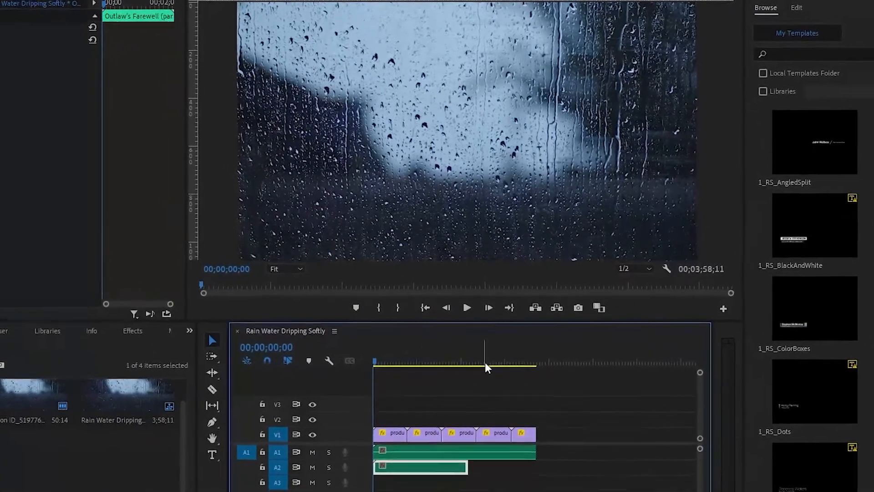
pyautogui.moveTo(478, 342); pyautogui.dragTo(524, 342)
pyautogui.hotkey('ctrl', 'v')
pyautogui.moveTo(545, 419); pyautogui.dragTo(485, 429)
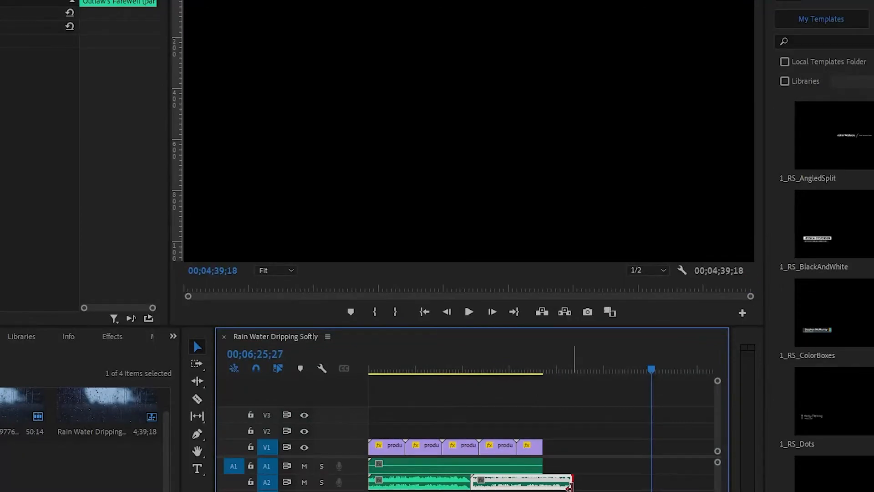
pyautogui.moveTo(570, 485); pyautogui.dragTo(543, 484)
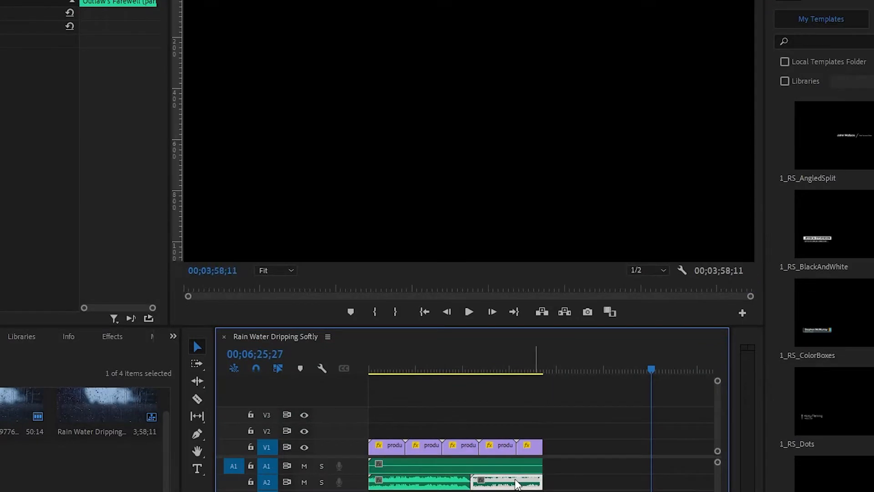
# Play the sequence from the start to check the footage, rain audio and music together
pyautogui.moveTo(405, 362); pyautogui.dragTo(359, 364)
pyautogui.press('space')
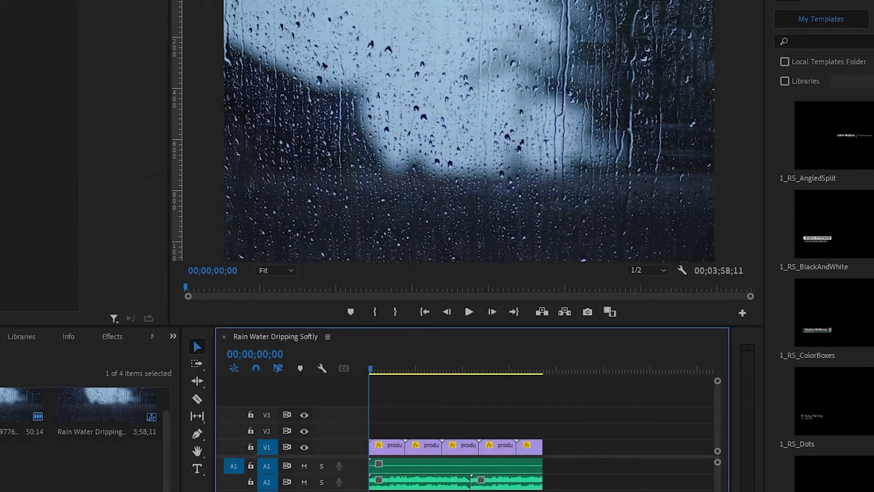
pyautogui.press('\\')
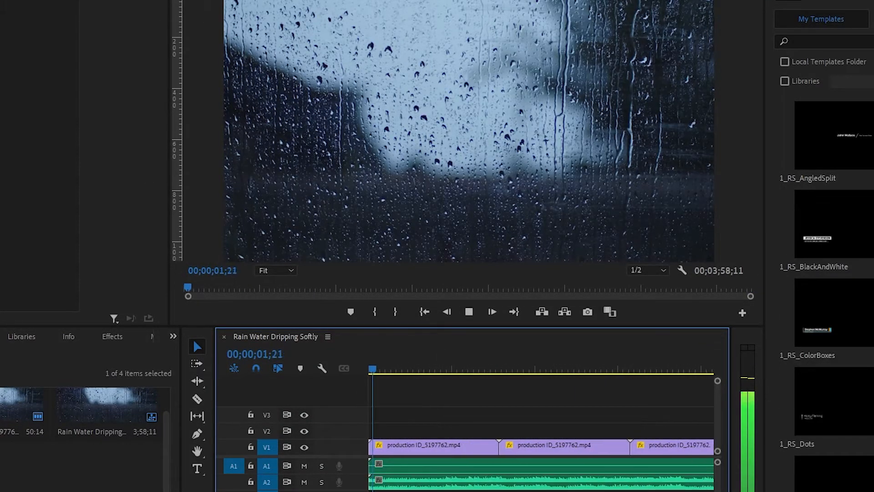
pyautogui.click(415, 460)
pyautogui.click(411, 447)
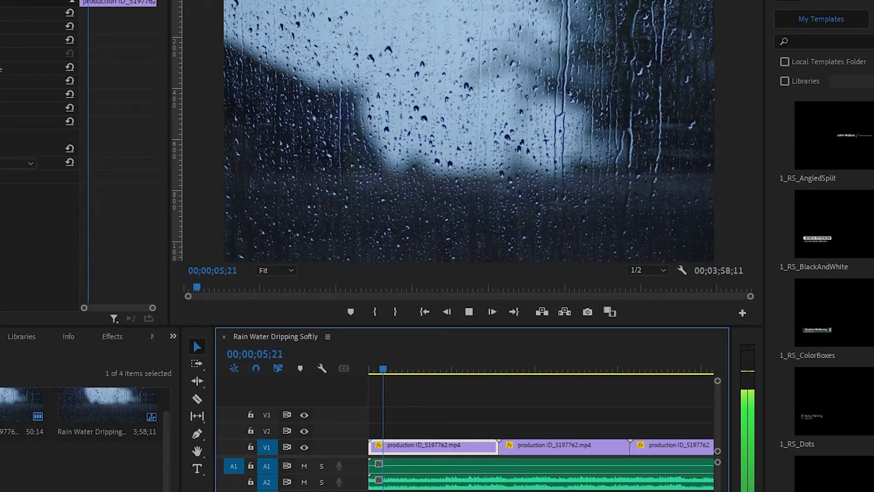
pyautogui.click(457, 486)
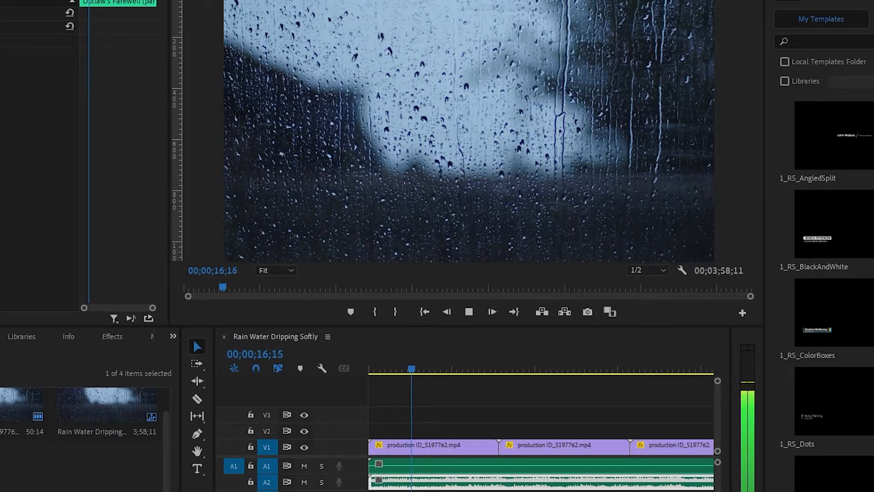
pyautogui.click(506, 471)
pyautogui.press('-')
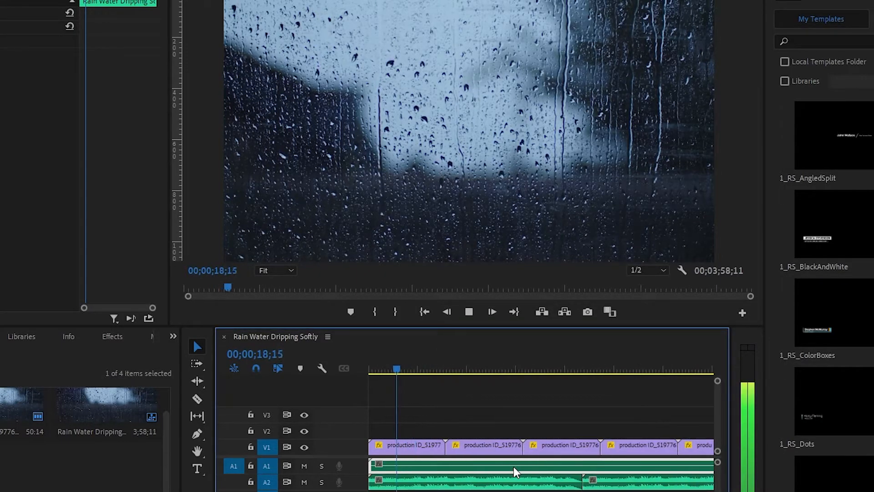
pyautogui.press('space')
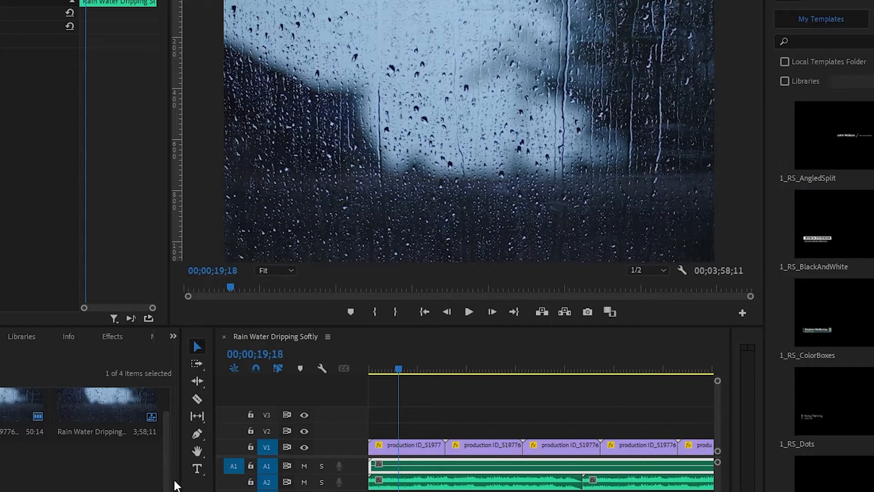
# Add the text RELAX over the lower part of the rain footage and set its font to Pristina
pyautogui.click(200, 475)
pyautogui.click(303, 218)
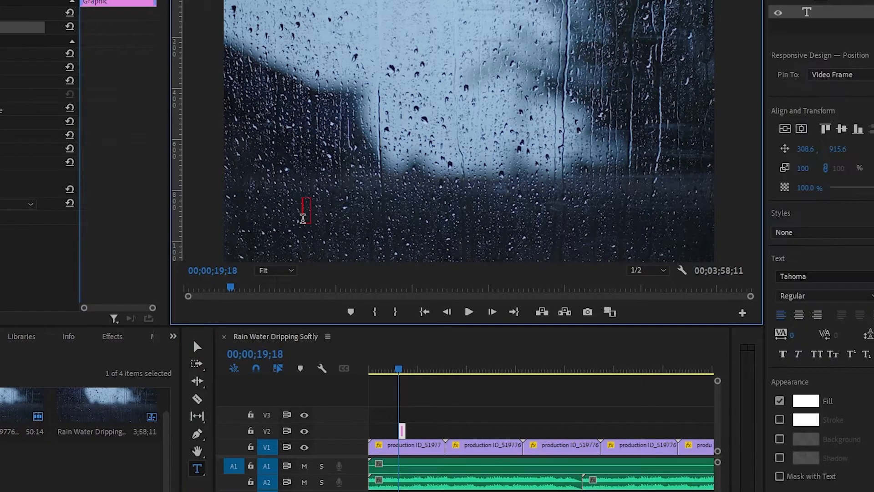
pyautogui.hotkey('ctrl', 'a')
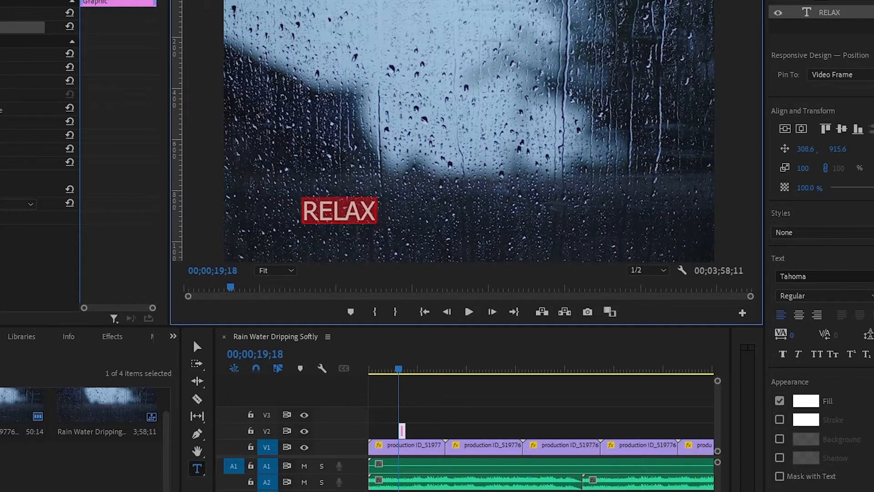
pyautogui.click(852, 277)
pyautogui.scroll(8, 831, 365)
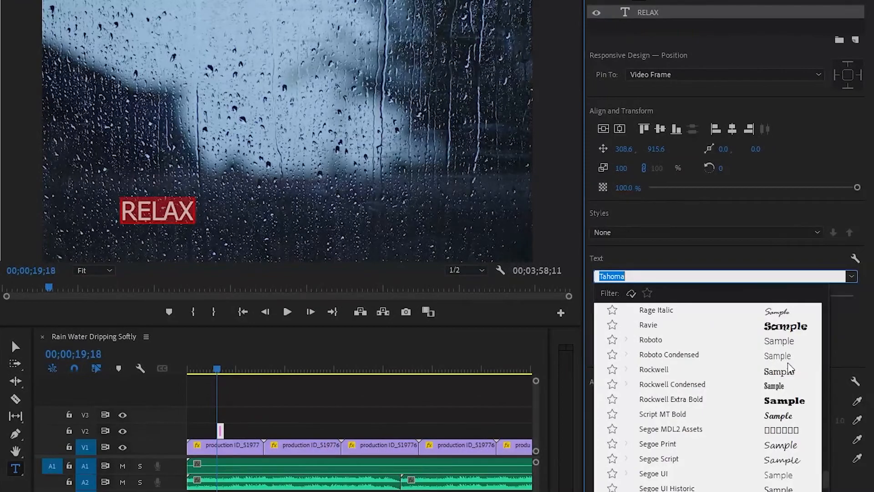
pyautogui.scroll(4, 790, 369)
pyautogui.scroll(-1, 781, 404)
pyautogui.click(777, 417)
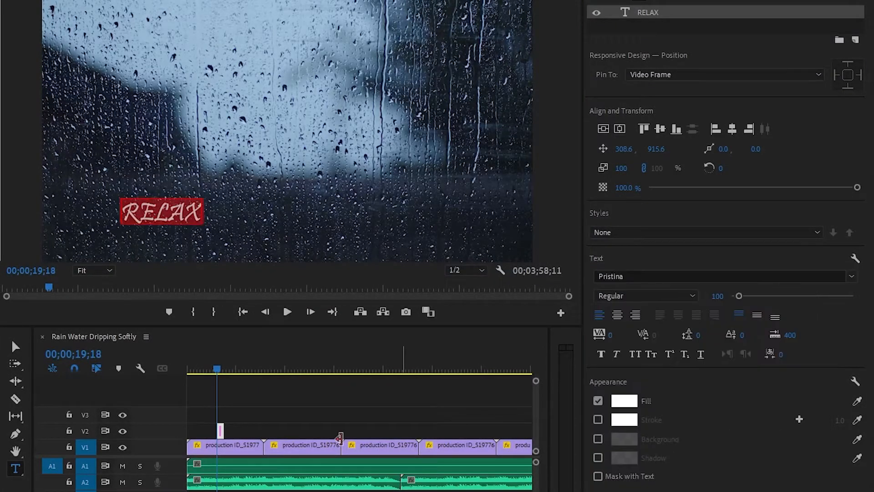
# Enlarge the RELAX text to 133% and move it to about 787.6, 1019.6, near the bottom centre of the frame
pyautogui.click(15, 348)
pyautogui.moveTo(205, 197); pyautogui.dragTo(235, 215)
pyautogui.moveTo(179, 244); pyautogui.dragTo(306, 245)
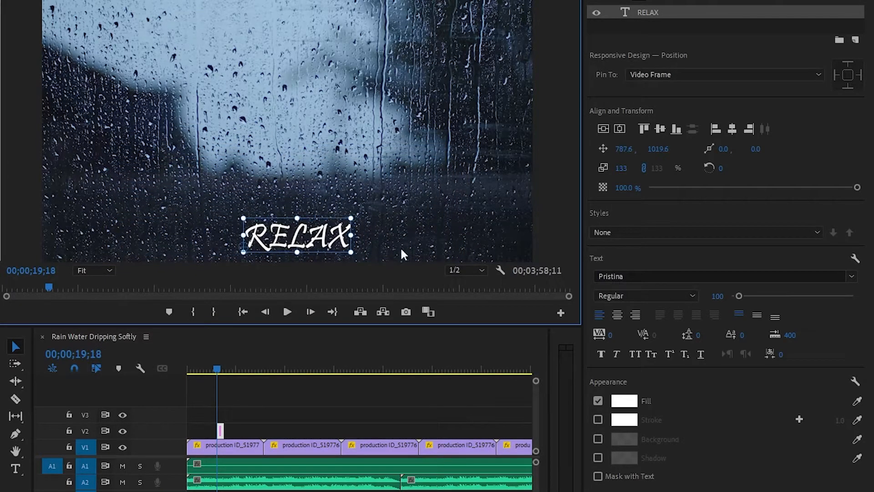
# Try the Palace Script MT and Magneto fonts on the RELAX text
pyautogui.click(851, 276)
pyautogui.scroll(5, 699, 423)
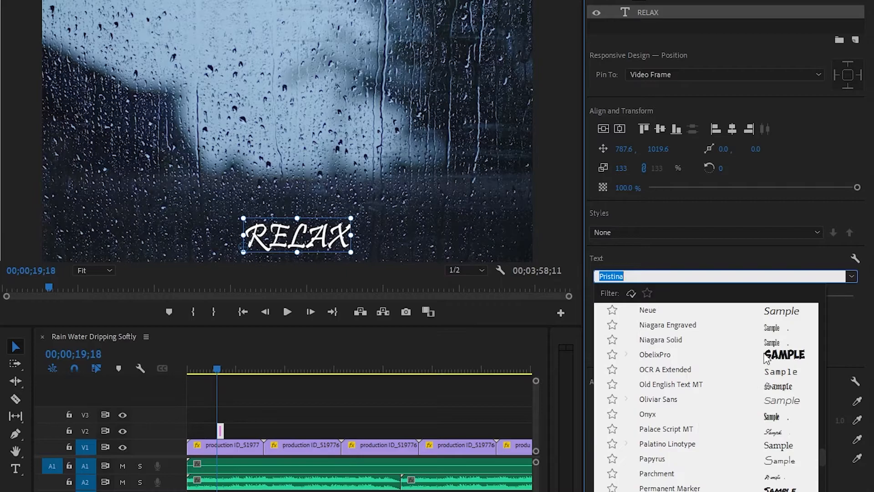
pyautogui.click(769, 431)
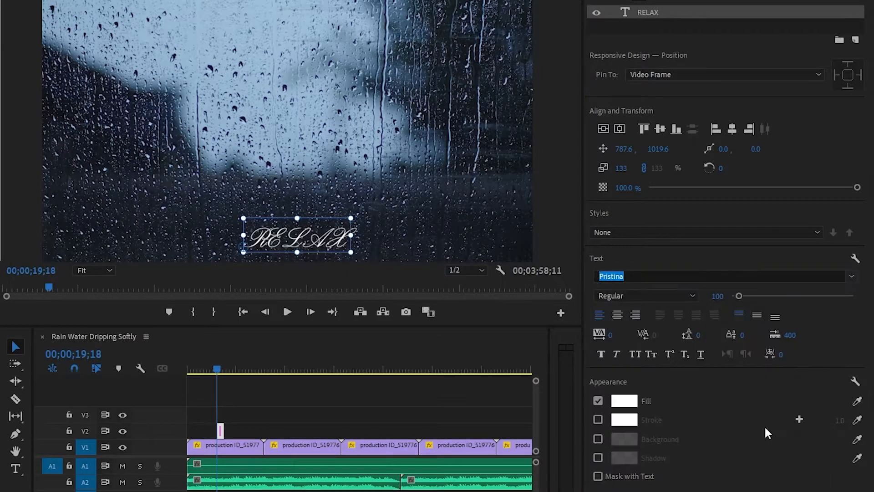
pyautogui.click(850, 278)
pyautogui.scroll(8, 793, 350)
pyautogui.scroll(1, 793, 350)
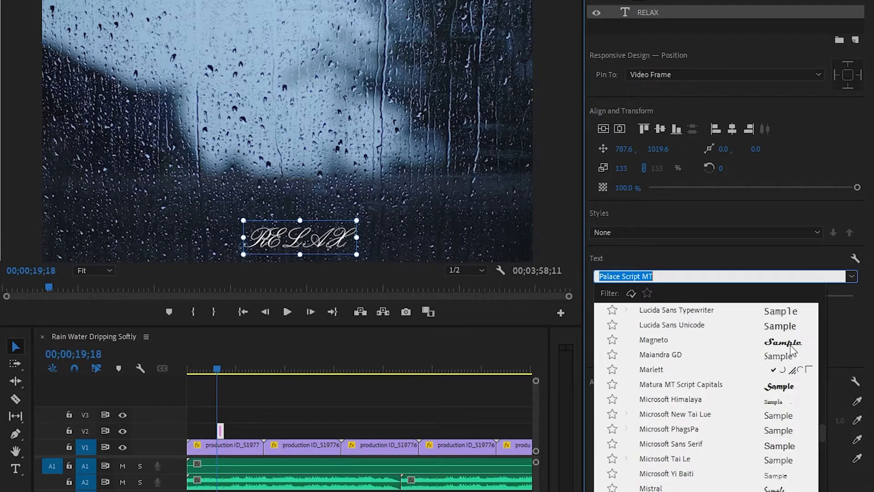
pyautogui.scroll(1, 792, 350)
pyautogui.click(780, 386)
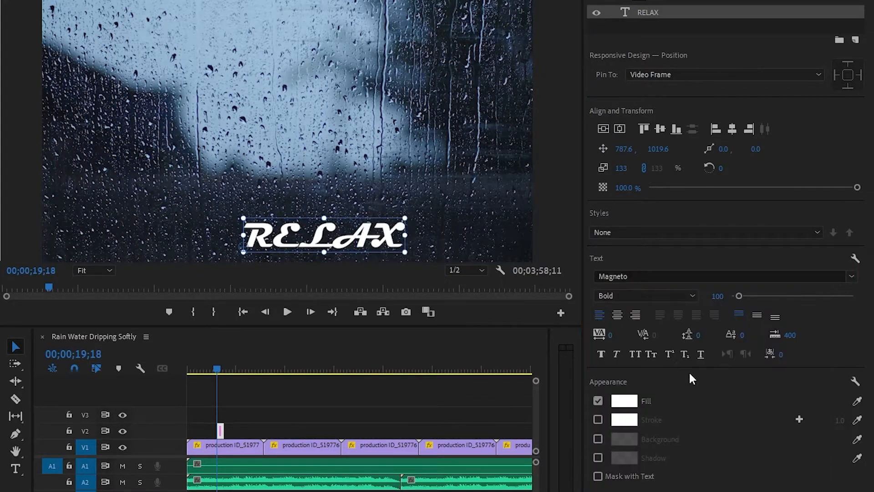
# Set the RELAX text's font to Informal Roman and move it to about 717.6, 1001.6
pyautogui.click(852, 277)
pyautogui.scroll(6, 726, 410)
pyautogui.click(757, 359)
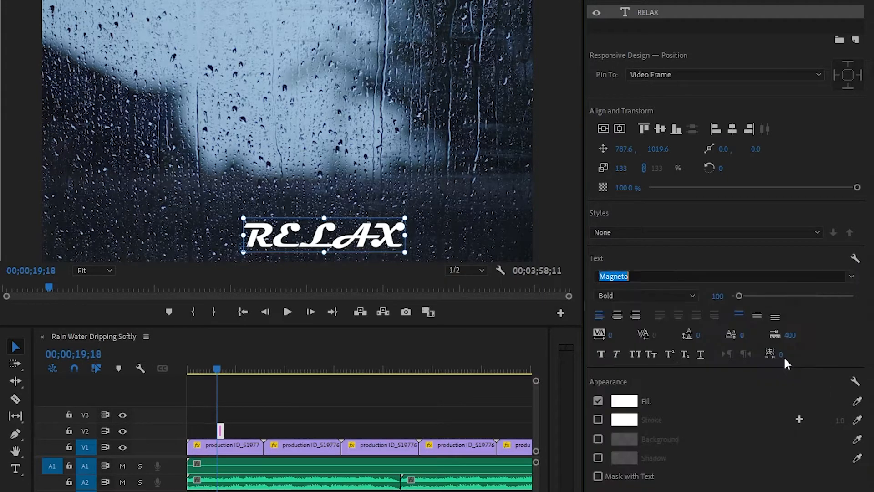
pyautogui.moveTo(314, 237); pyautogui.dragTo(294, 234)
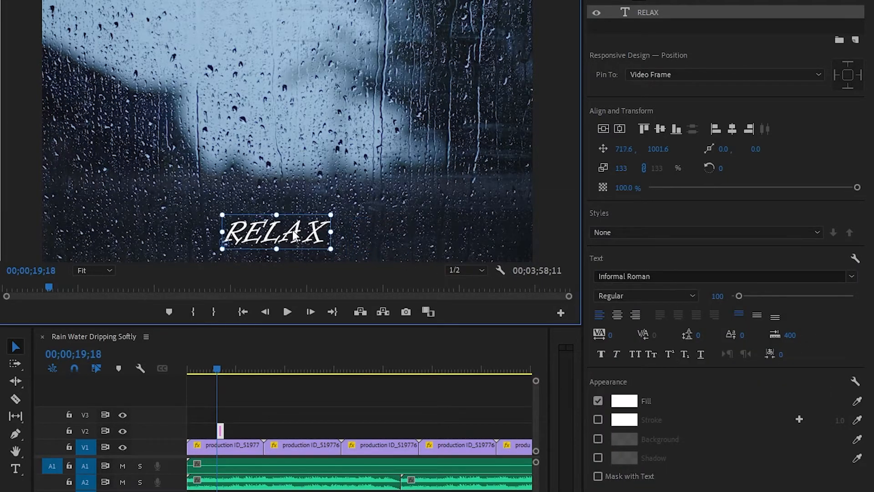
# Move the RELAX clip to the sequence start and keyframe its opacity from 0% at 00;00;00;00 to 100% at 00;00;01;18
pyautogui.moveTo(212, 426); pyautogui.dragTo(187, 427)
pyautogui.click(184, 367)
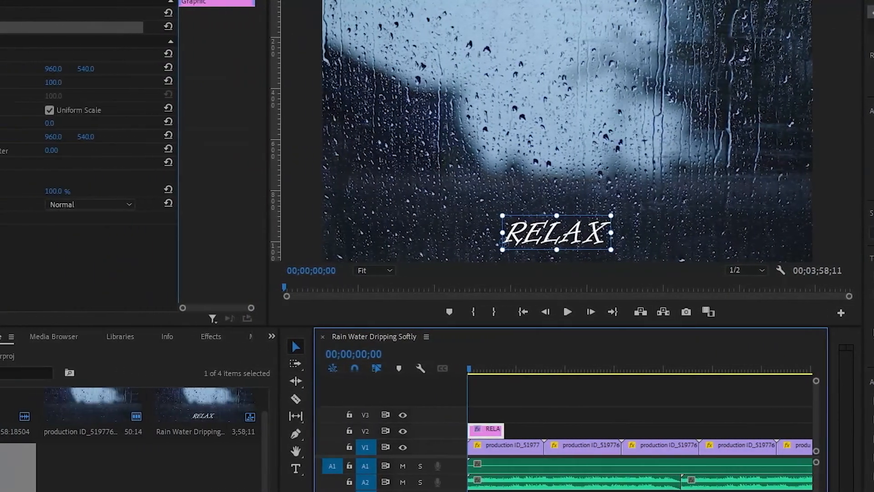
pyautogui.click(23, 190)
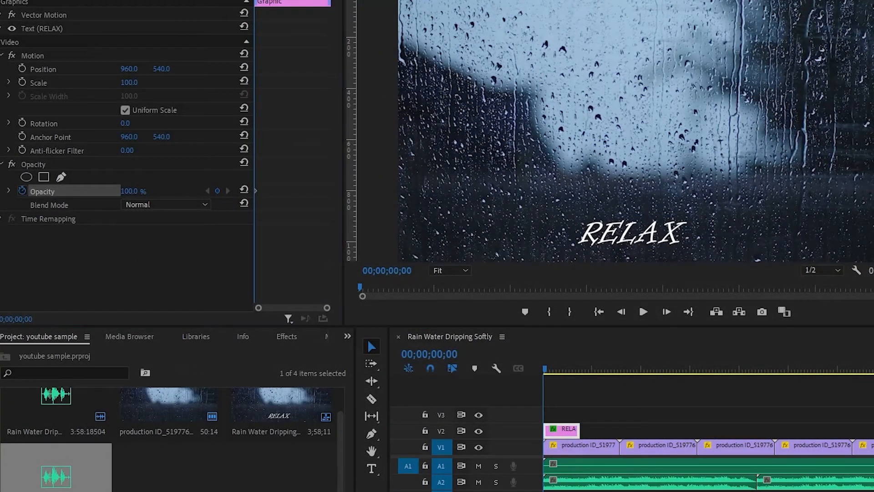
pyautogui.moveTo(129, 192); pyautogui.dragTo(62, 192)
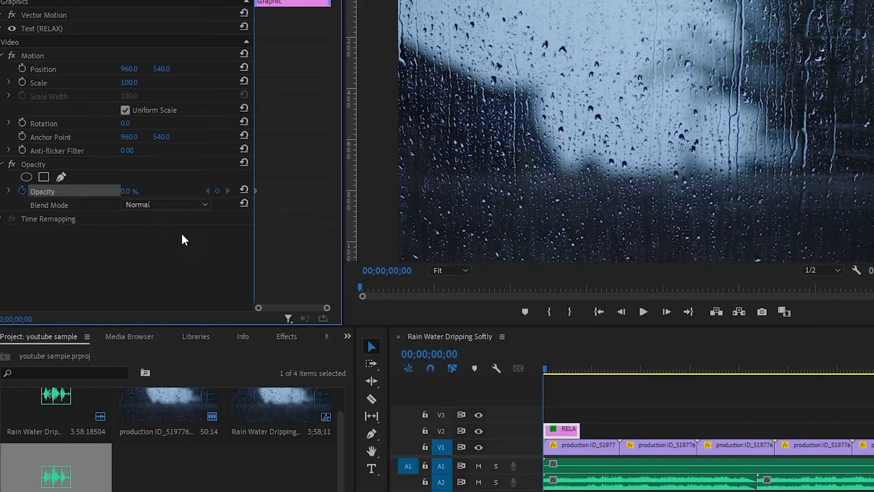
pyautogui.press('space')
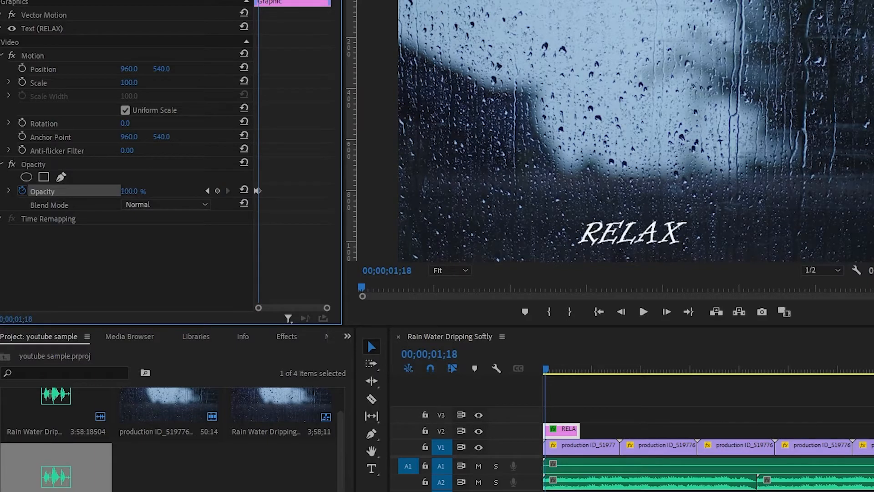
# Keyframe the title's fade-out from 100% opacity at 00;00;04;29 to 0% at 00;00;05;25 and save the project
pyautogui.press('space')
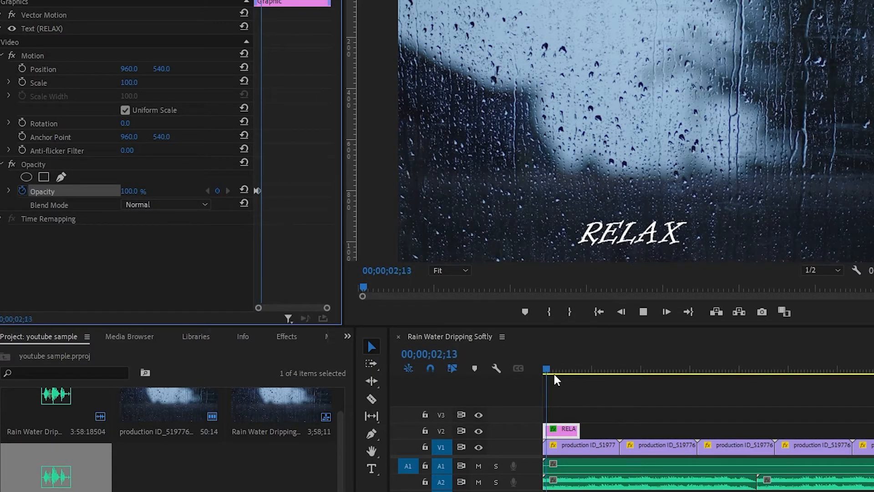
pyautogui.click(221, 189)
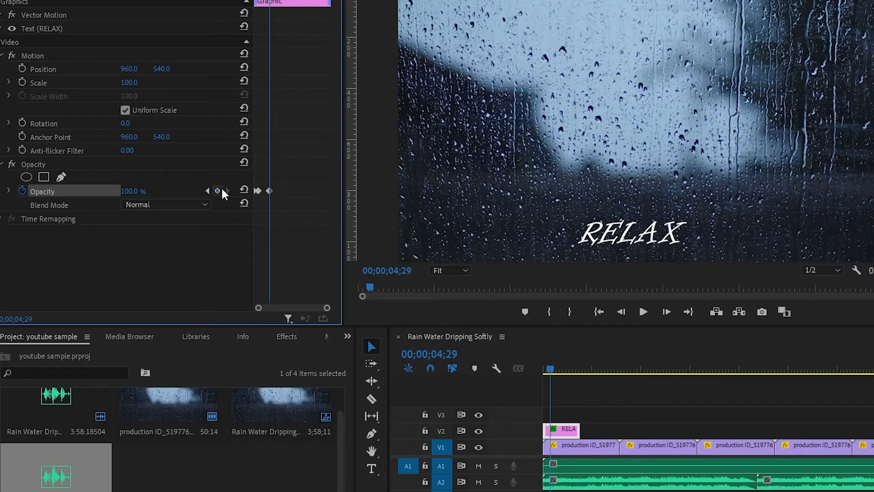
pyautogui.press('space')
pyautogui.moveTo(131, 190); pyautogui.dragTo(82, 191)
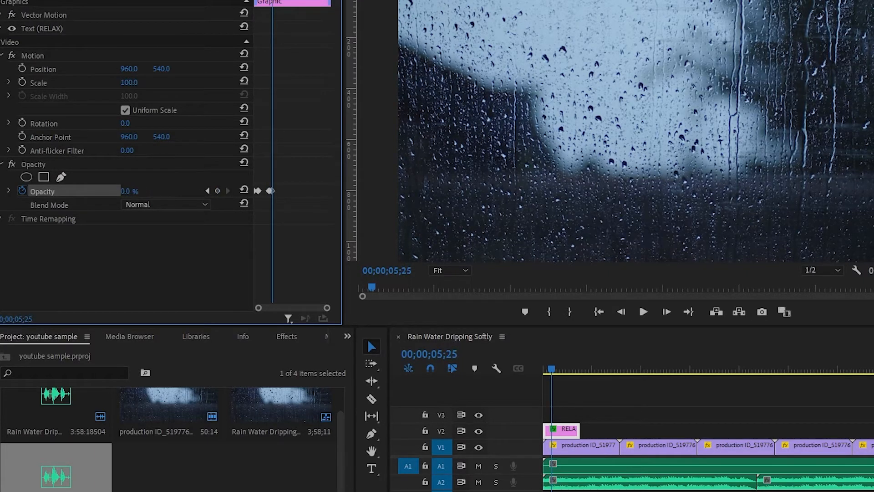
pyautogui.hotkey('ctrl', 's')
# Trim the end of the RELAX clip to just after its fade-out and play it from the start
pyautogui.press('space')
pyautogui.moveTo(581, 429); pyautogui.dragTo(553, 429)
pyautogui.moveTo(552, 368); pyautogui.dragTo(526, 370)
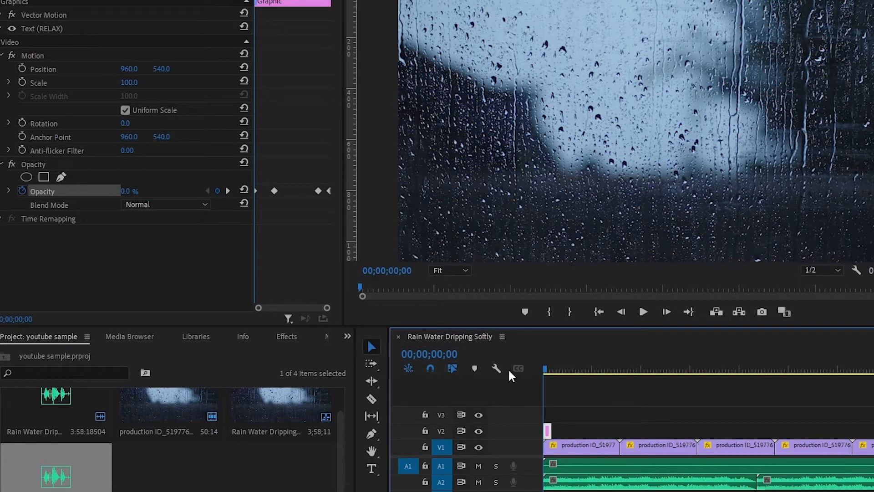
pyautogui.press('space')
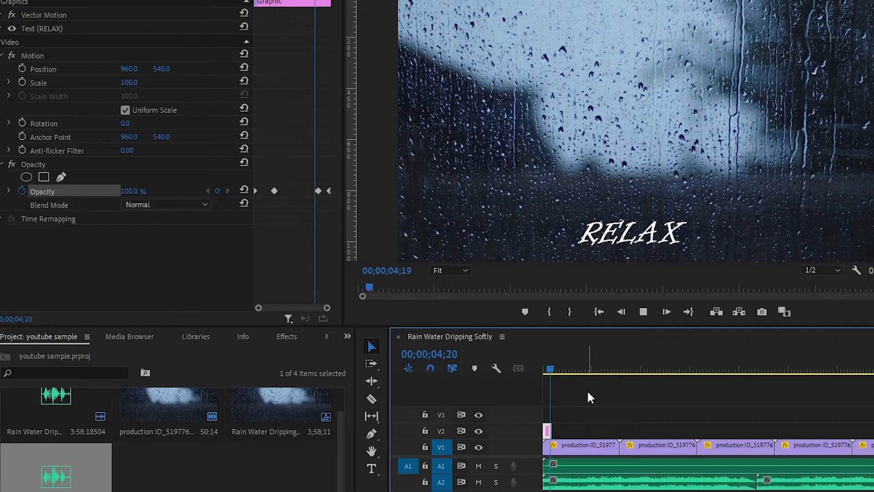
pyautogui.press('space')
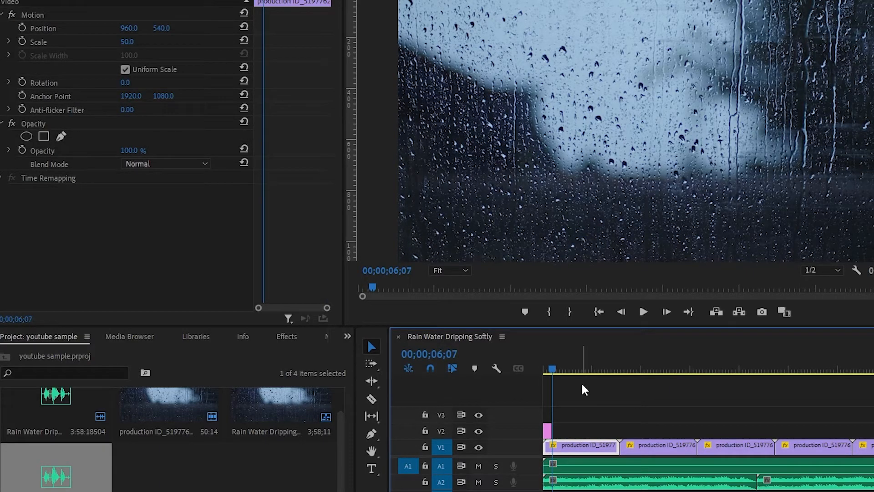
# Lock track V1, paste repeated copies of the RELAX clip end to end on track V2, and preview them from the start
pyautogui.click(546, 431)
pyautogui.click(425, 447)
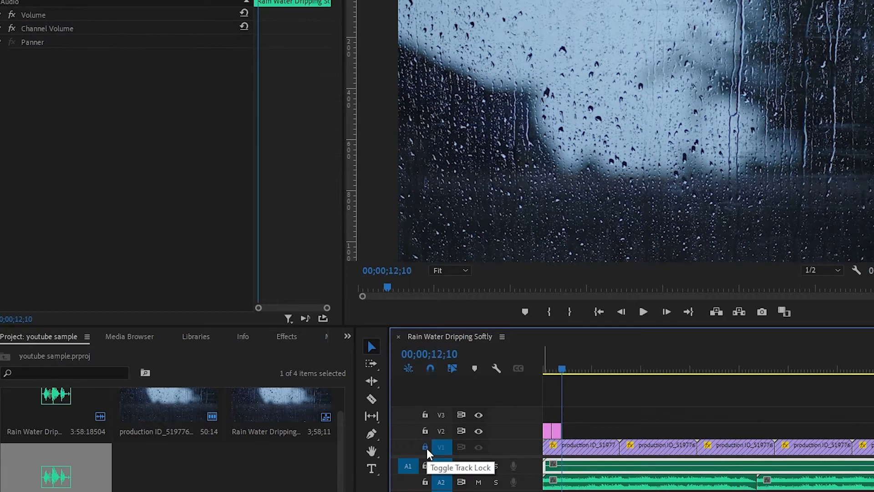
pyautogui.hotkey('ctrl', 'v')
pyautogui.hotkey('ctrl', 'v')
pyautogui.hotkey('ctrl', 'v')
pyautogui.hotkey('ctrl', 'v')
pyautogui.hotkey('ctrl', 'v')
pyautogui.hotkey('ctrl', 'v')
pyautogui.hotkey('ctrl', 'v')
pyautogui.hotkey('ctrl', 'v')
pyautogui.hotkey('ctrl', 'v')
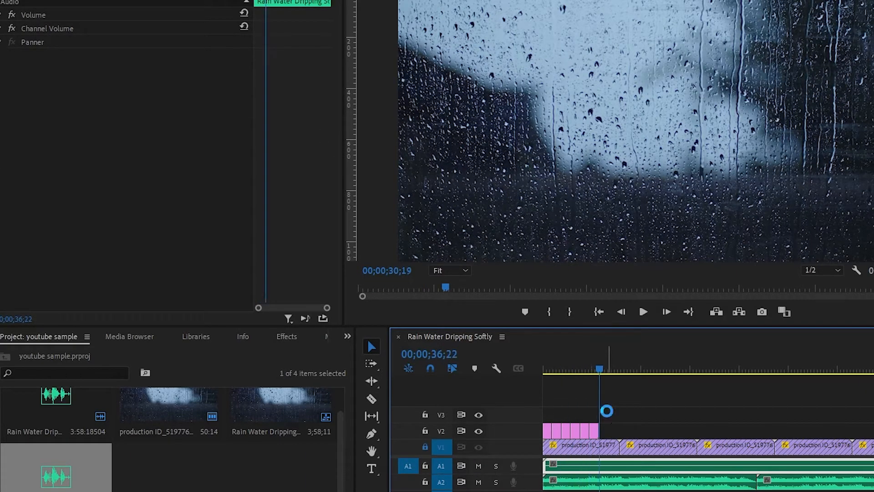
pyautogui.click(548, 367)
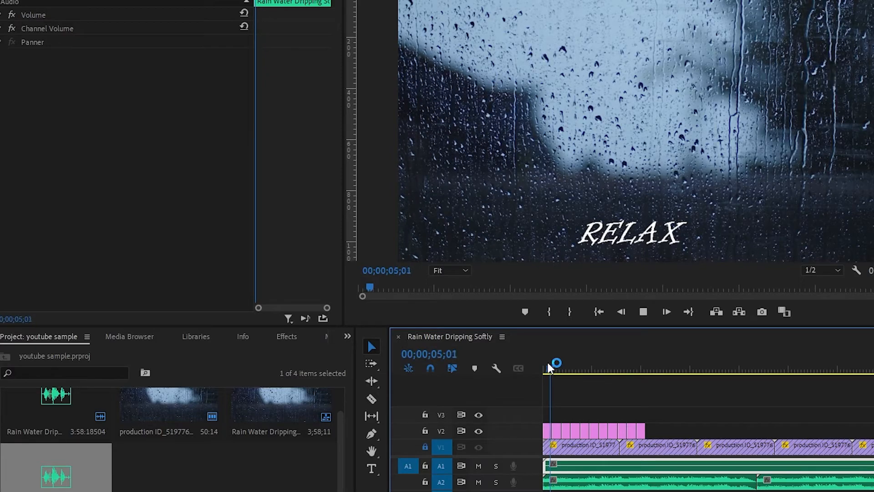
pyautogui.press('space')
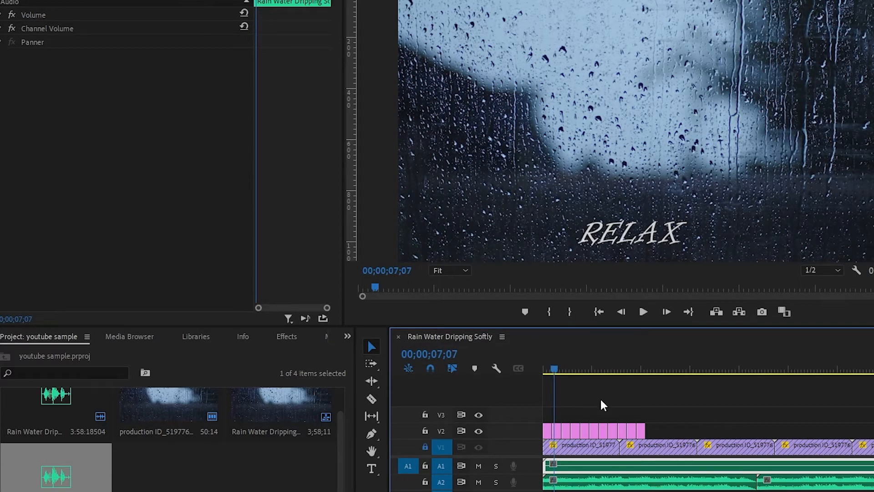
# Paste further copies of the RELAX clip group on track V2 and move them directly behind the existing ones to span the whole video
pyautogui.scroll(-5, 610, 407)
pyautogui.moveTo(600, 419); pyautogui.dragTo(539, 425)
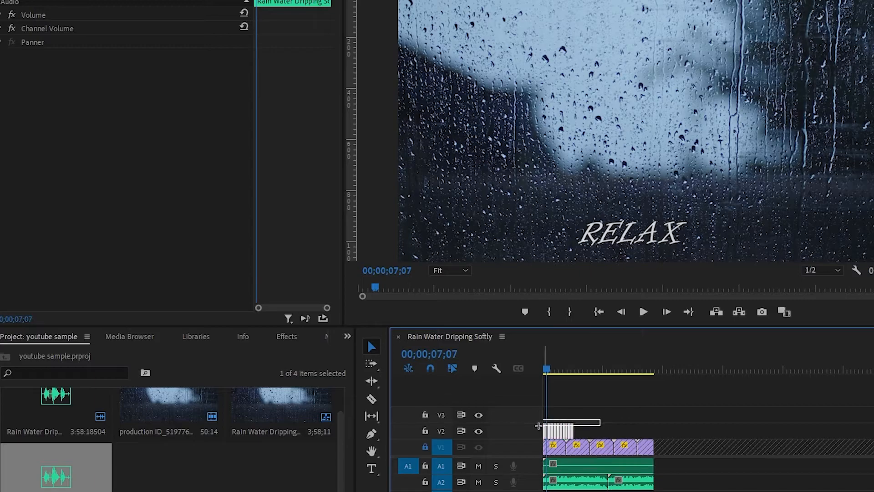
pyautogui.click(667, 363)
pyautogui.hotkey('ctrl', 'v')
pyautogui.hotkey('ctrl', 'v')
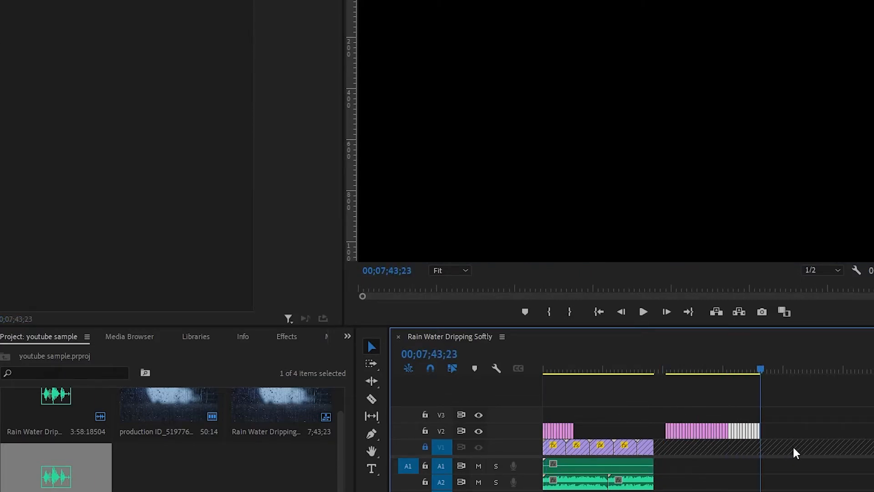
pyautogui.hotkey('ctrl', 'v')
pyautogui.moveTo(823, 426); pyautogui.dragTo(606, 430)
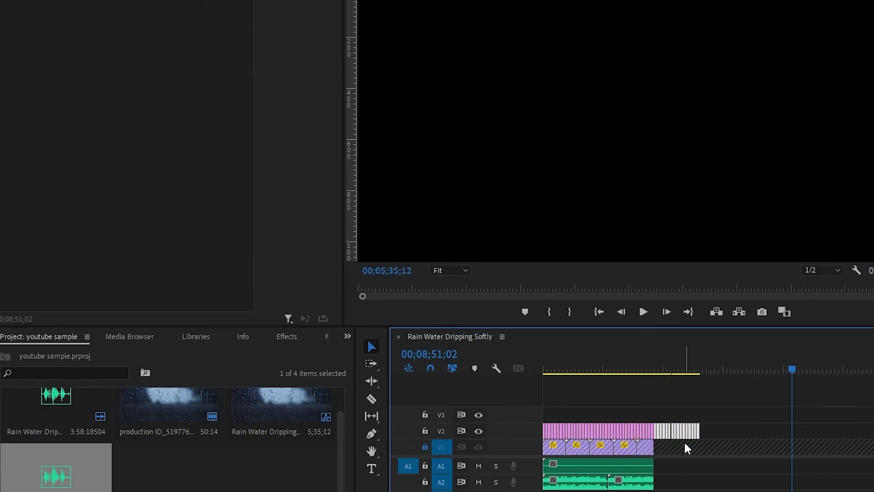
# Delete the RELAX clips extending past the end of the video and unlock track V1
pyautogui.press('Delete')
pyautogui.scroll(3, 668, 450)
pyautogui.click(426, 446)
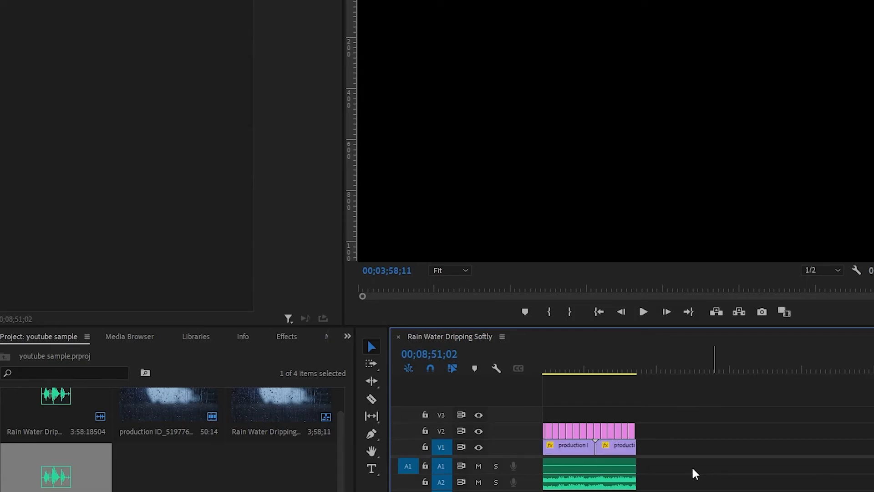
# Export the sequence as an MP4 named MEDIDATION VIDEOS into the Projects folder on drive D
pyautogui.hotkey('ctrl', 'm')
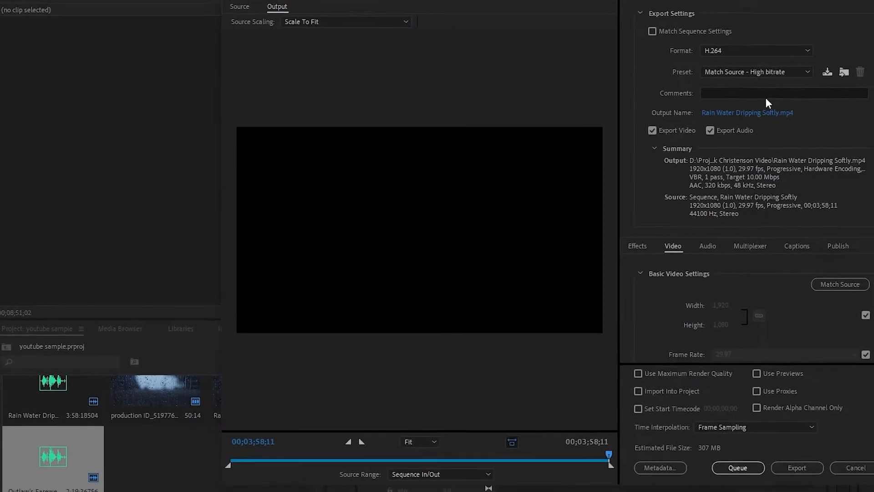
pyautogui.click(781, 112)
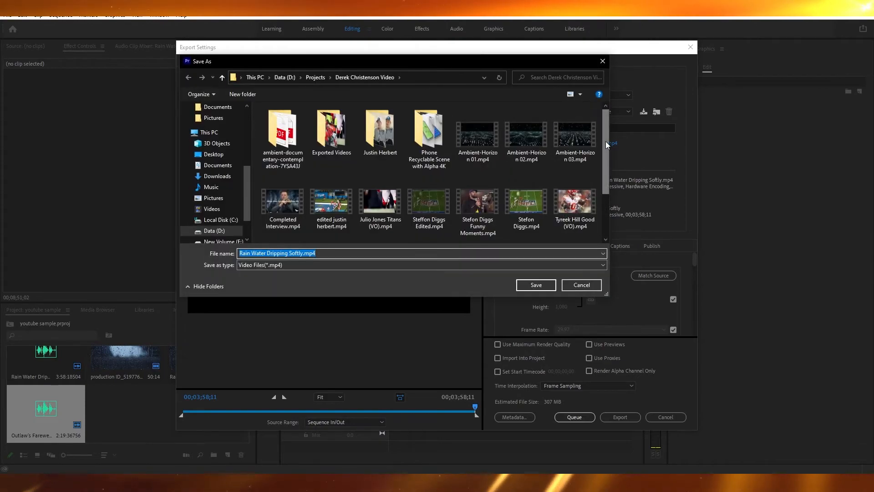
pyautogui.write('MEDIDATION')
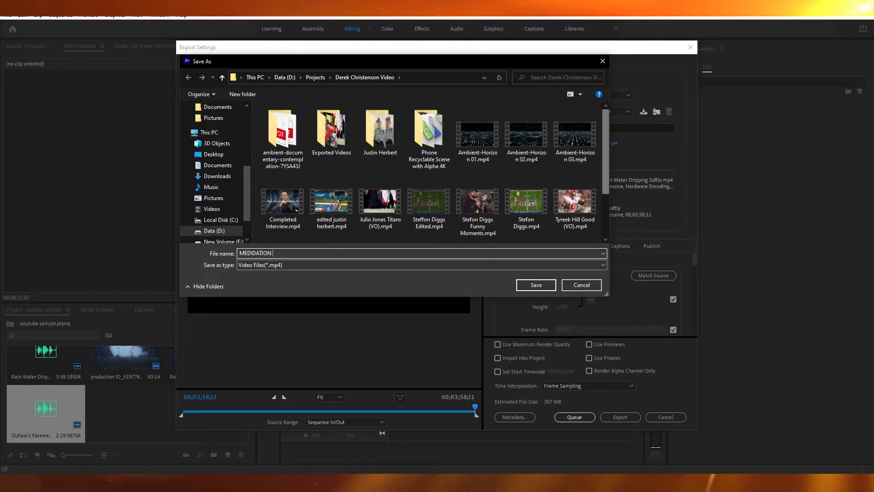
pyautogui.write(' VIDEOS')
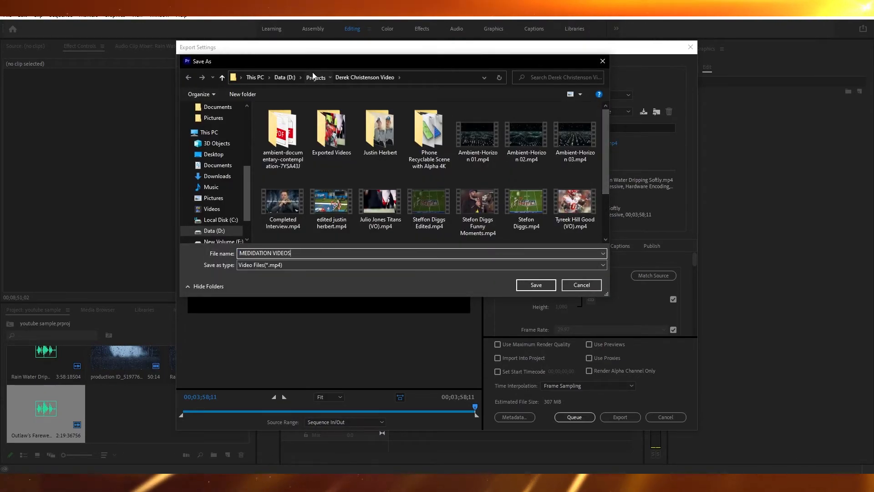
pyautogui.click(314, 77)
pyautogui.click(536, 284)
pyautogui.click(620, 417)
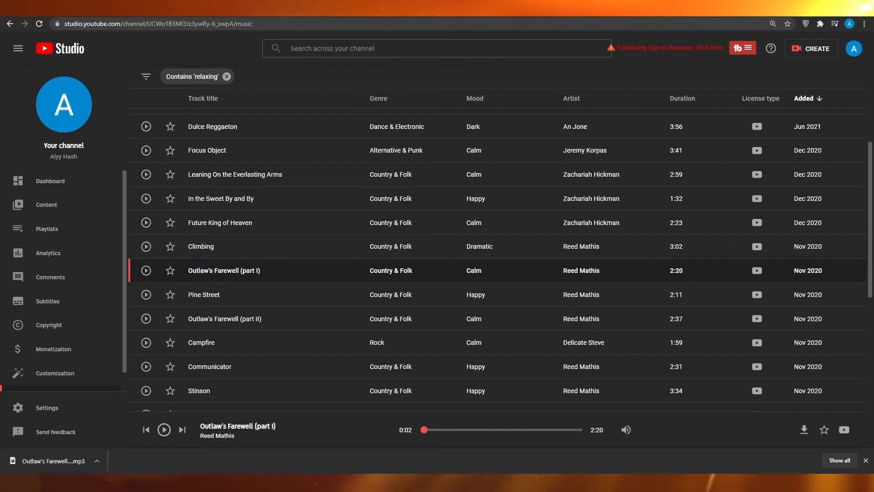
# Switch to YouTube Studio in the browser and start a new video upload
pyautogui.scroll(4, 205, 231)
pyautogui.click(815, 49)
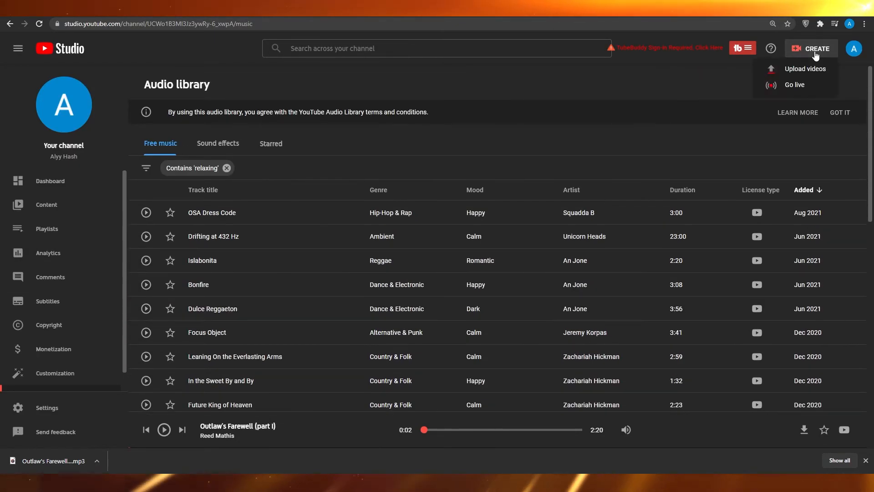
pyautogui.click(804, 69)
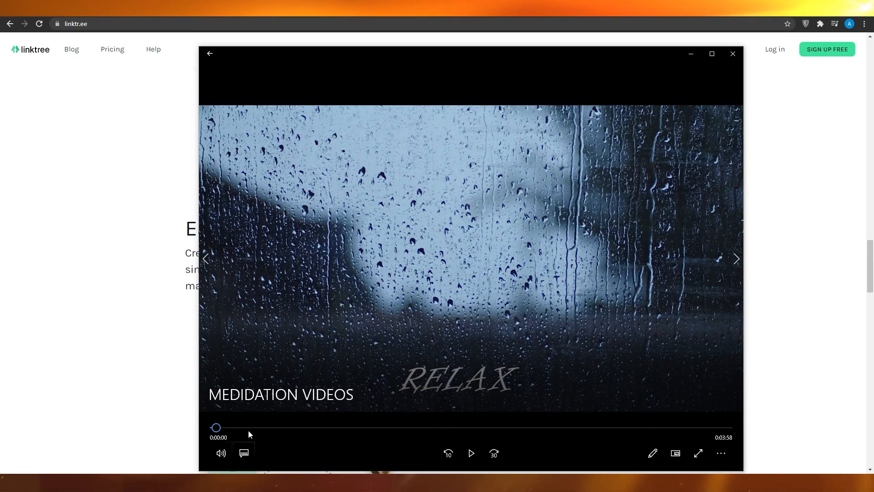
# Play the exported MEDIDATION VIDEOS file full screen in the media player
pyautogui.doubleClick(484, 385)
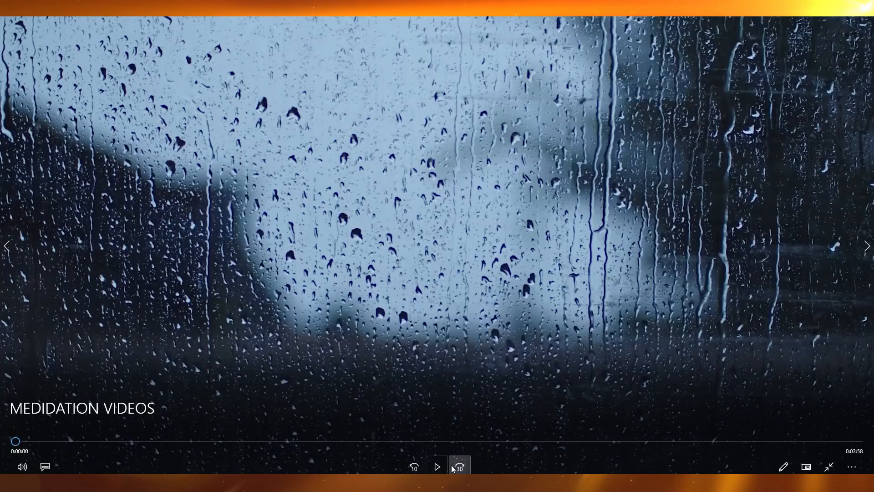
pyautogui.click(437, 466)
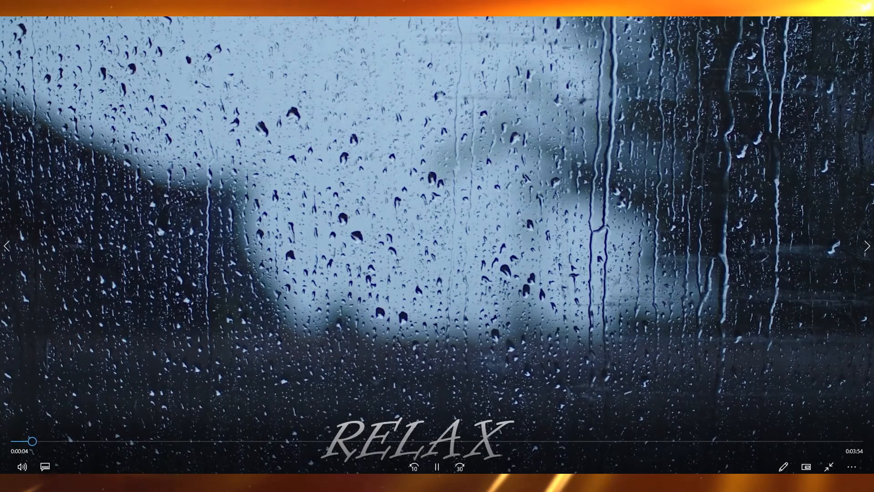